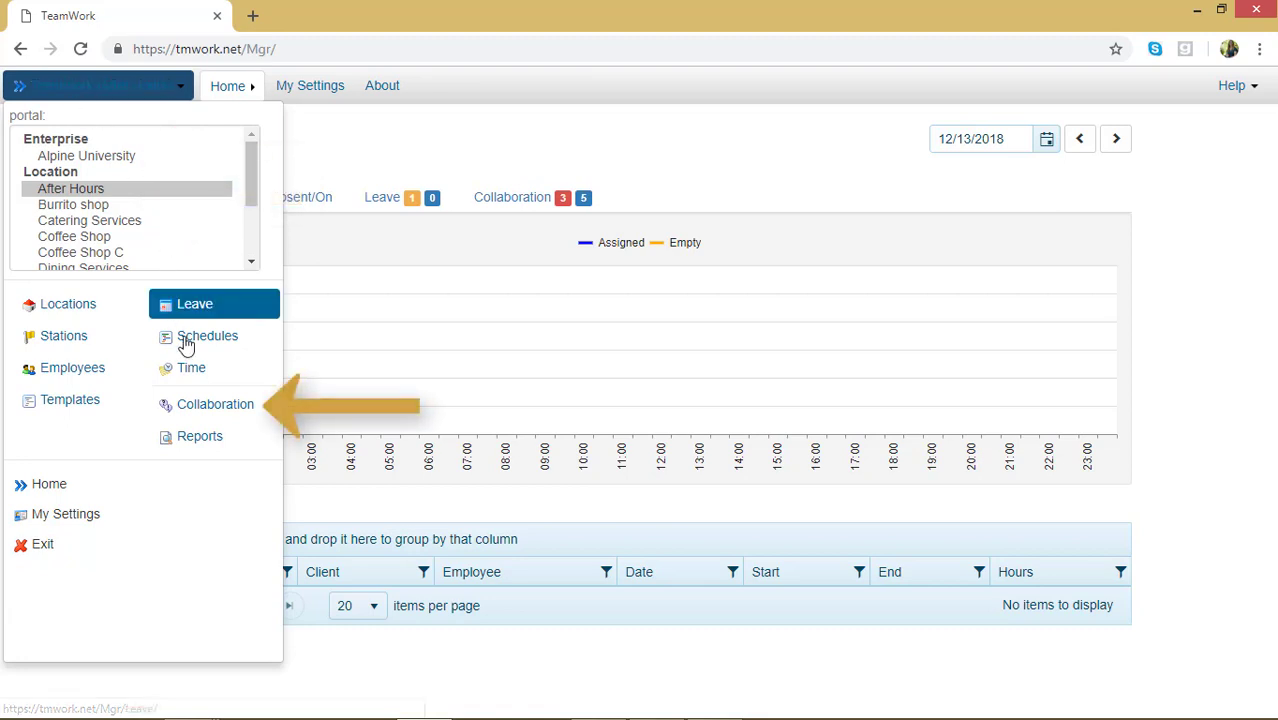
Start a new message in the Messages section of Collaboration
{"action": "left_click", "coordinate": [210, 403]}
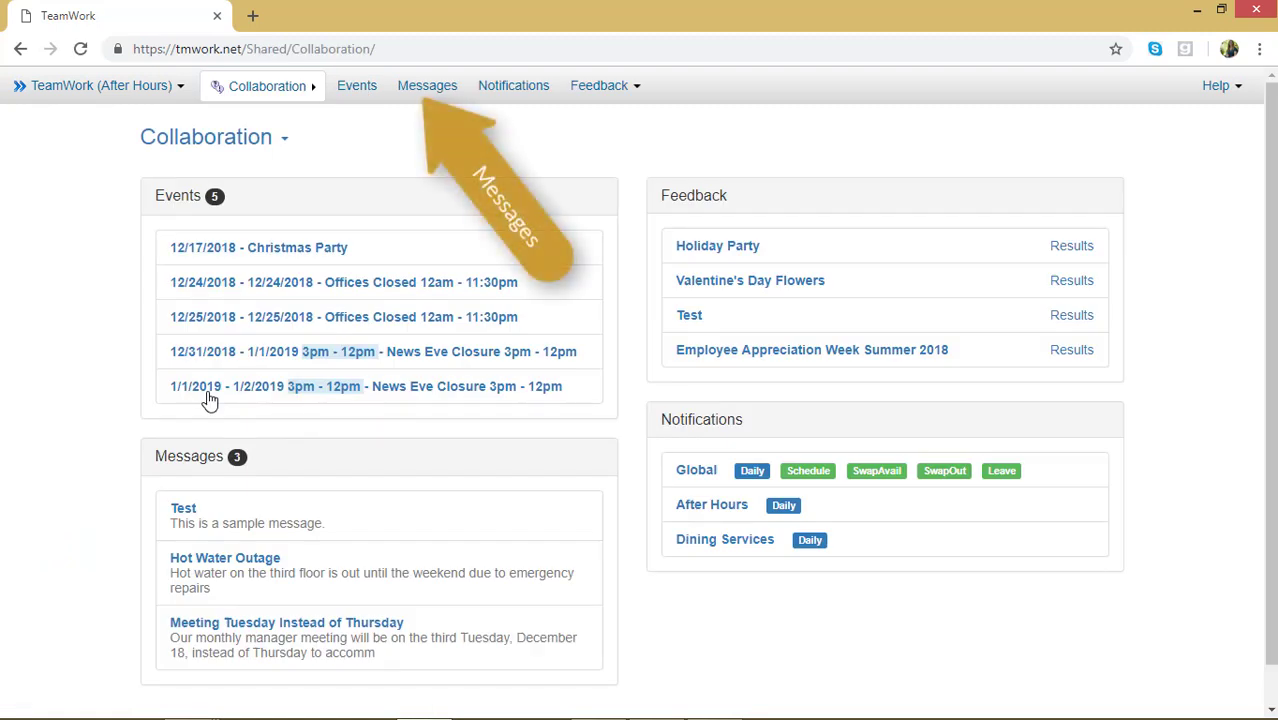
{"action": "left_click", "coordinate": [418, 90]}
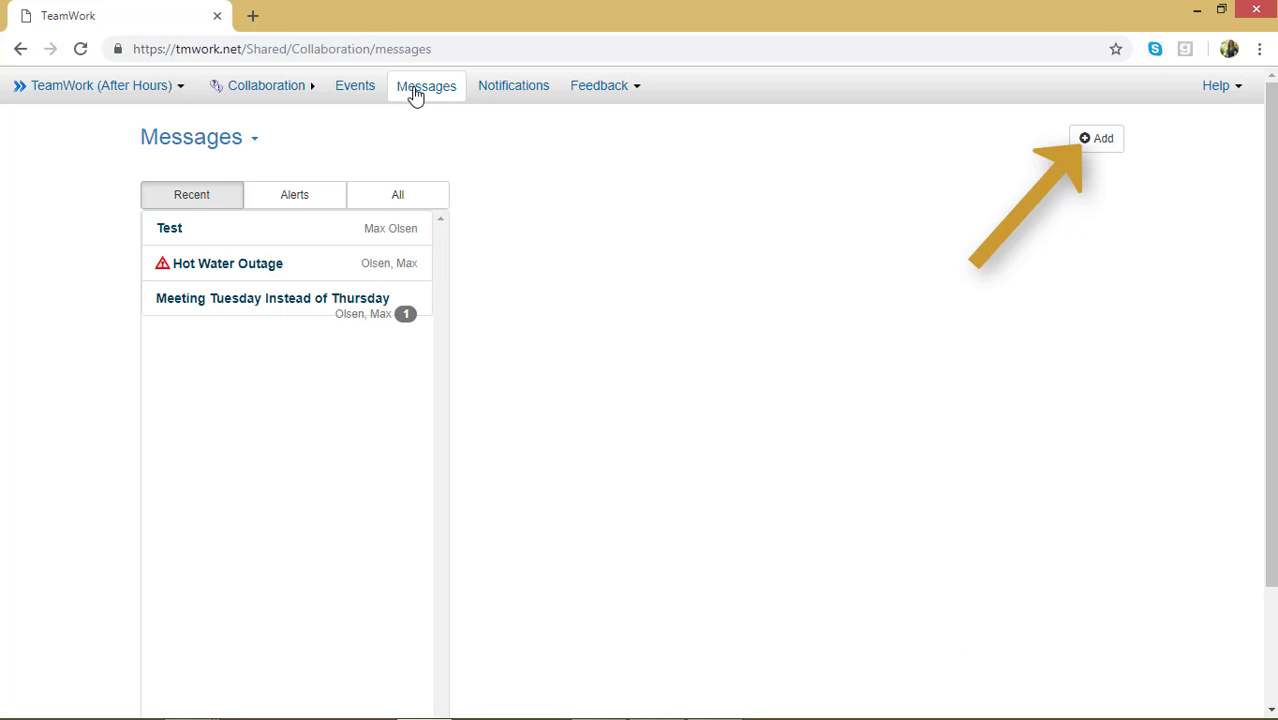
{"action": "left_click", "coordinate": [1096, 148]}
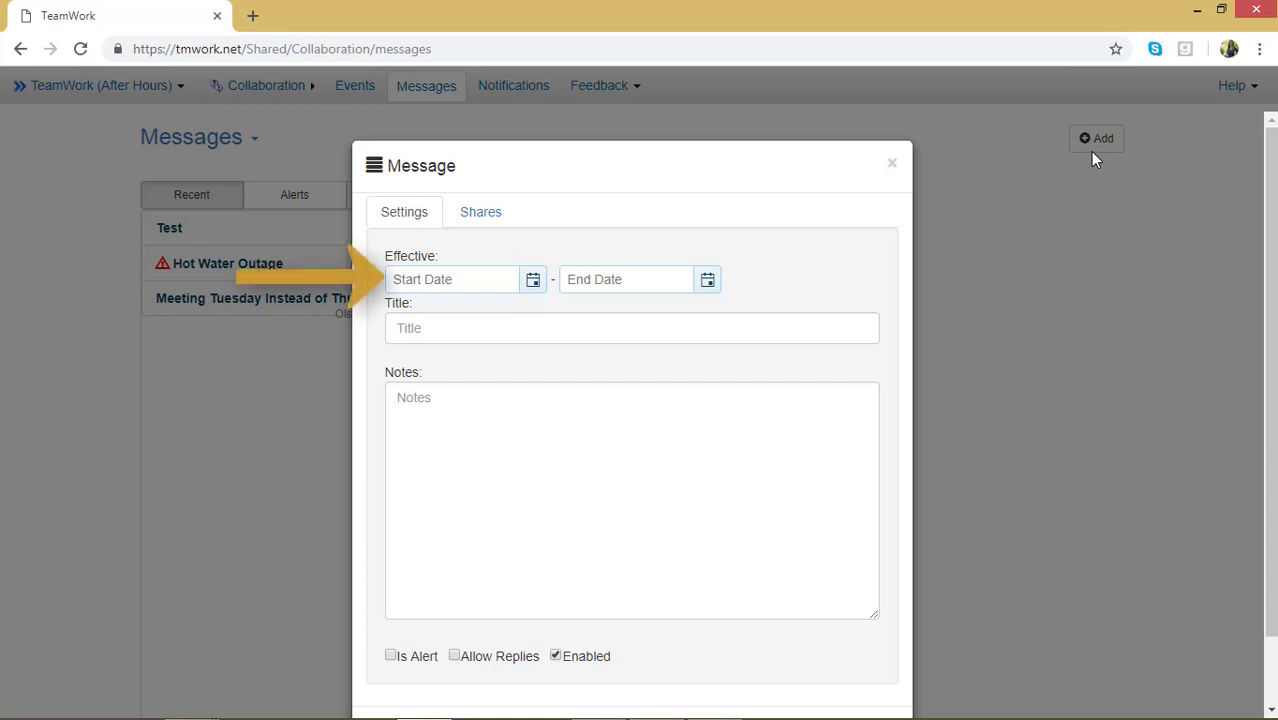
Set both the effective start date and end date of the message to 12/14/2018
{"action": "left_click", "coordinate": [532, 283]}
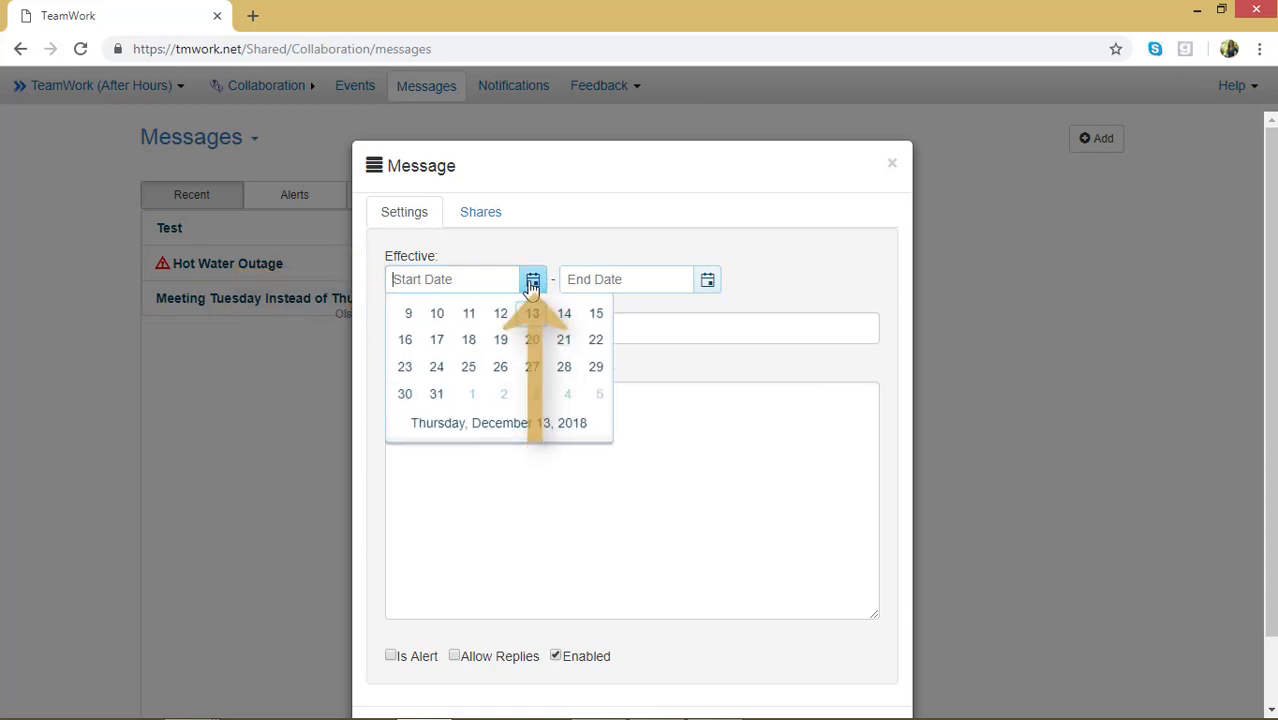
{"action": "left_click", "coordinate": [572, 419]}
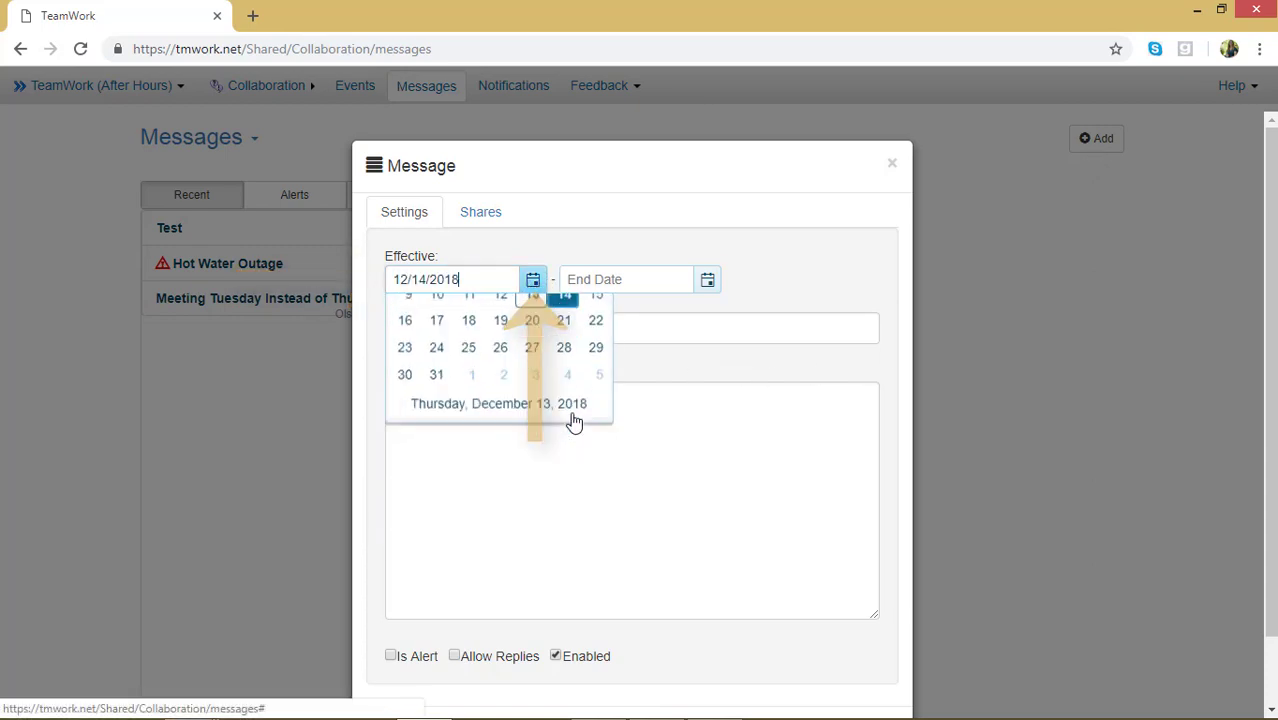
{"action": "left_click", "coordinate": [705, 282]}
{"action": "left_click", "coordinate": [734, 418]}
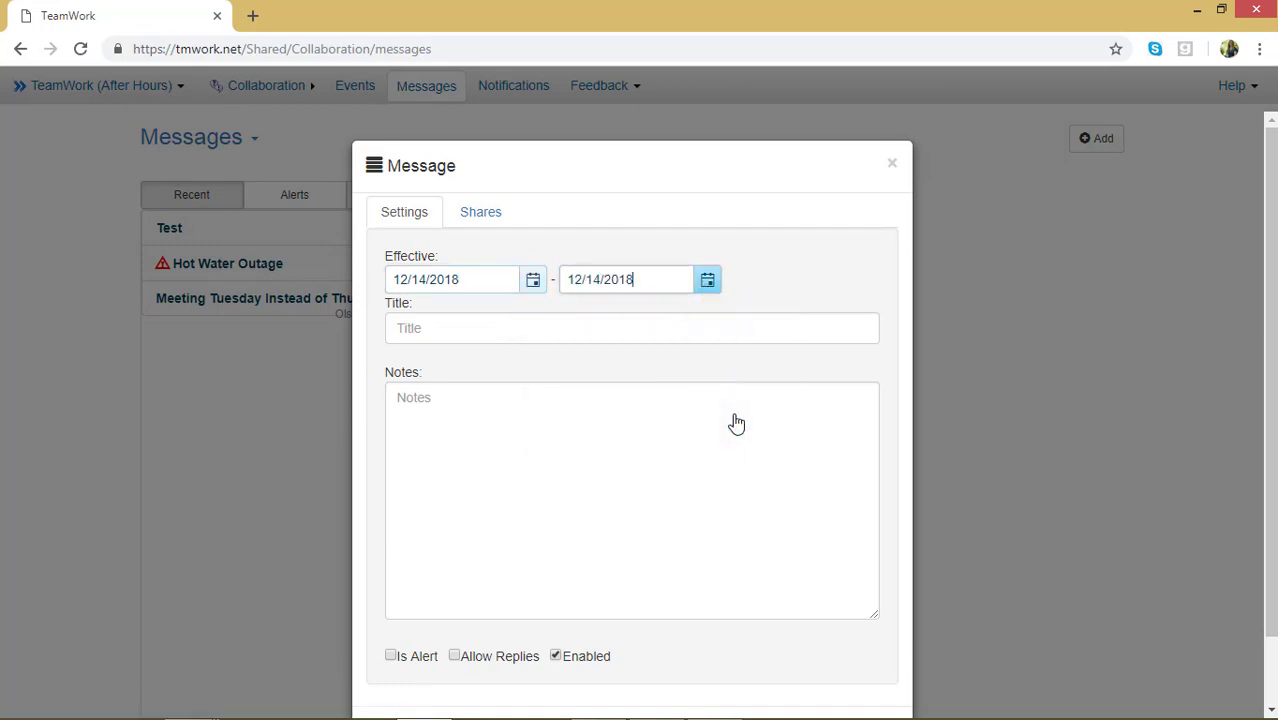
Title the message "Example Message" and enter "Testing messages features." as its notes
{"action": "left_click", "coordinate": [521, 333]}
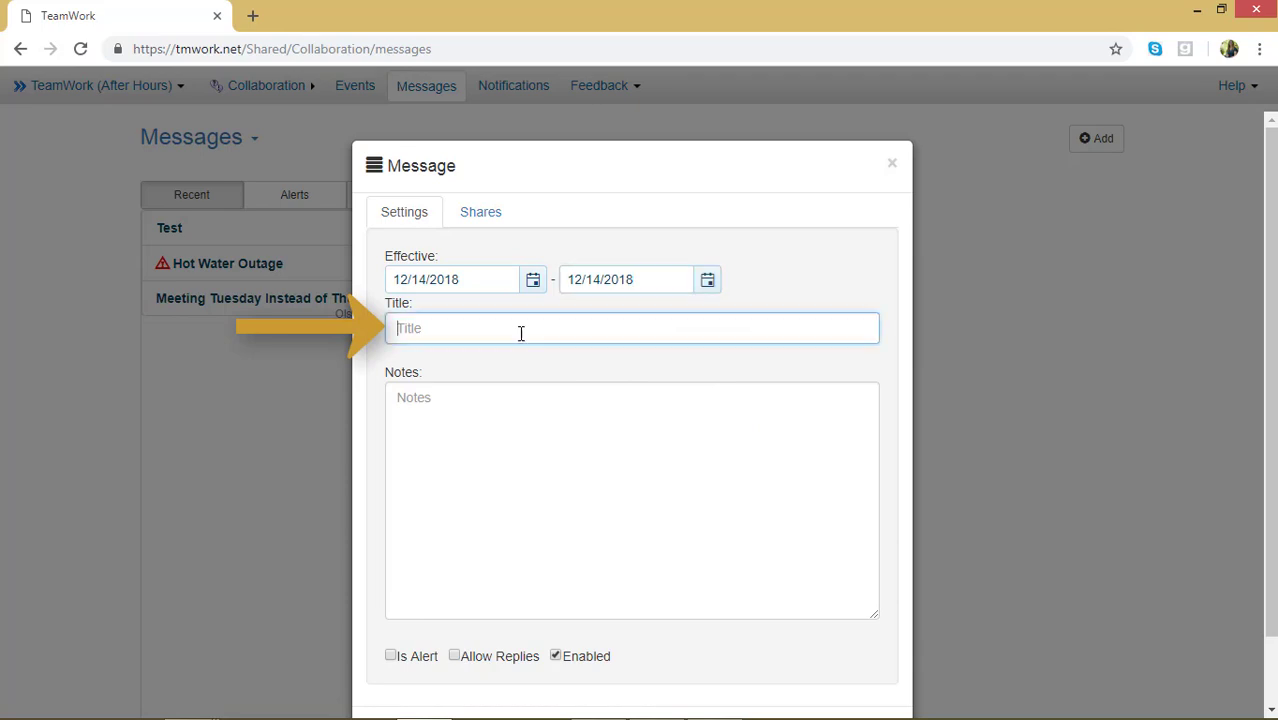
{"action": "type", "text": "Example Message"}
{"action": "left_click", "coordinate": [520, 470]}
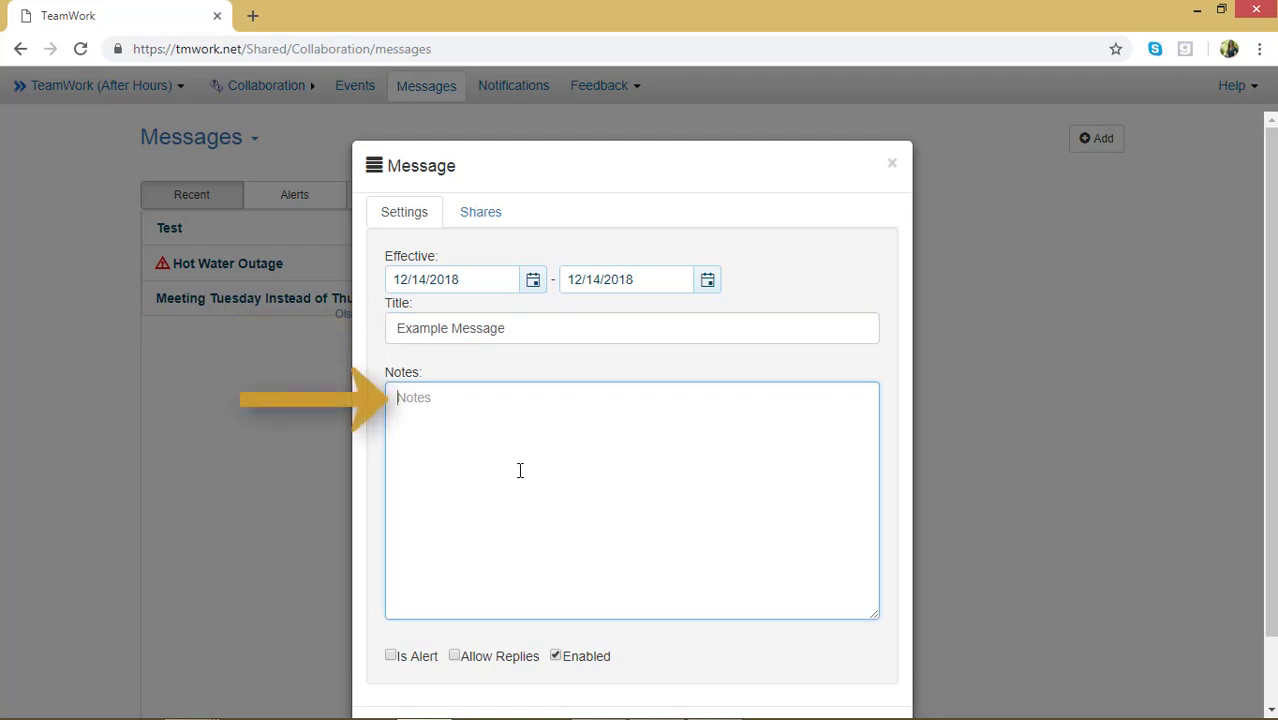
{"action": "type", "text": "Testing messages "}
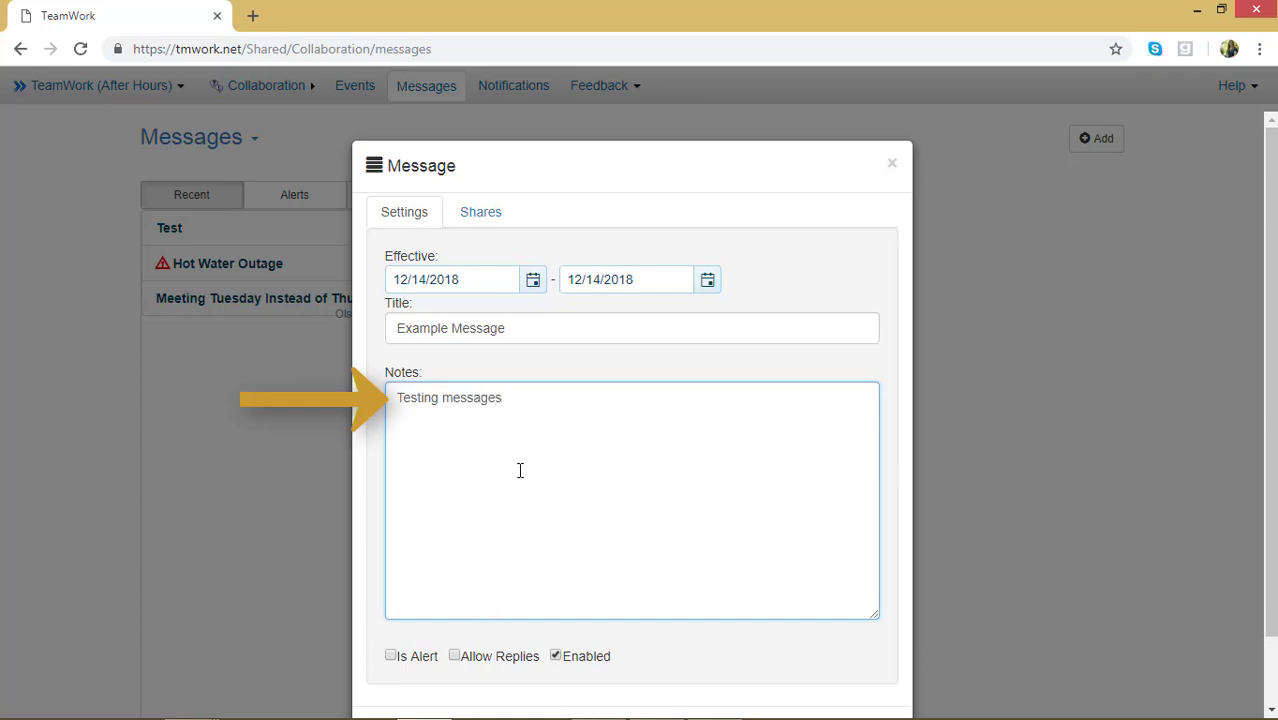
{"action": "type", "text": "features"}
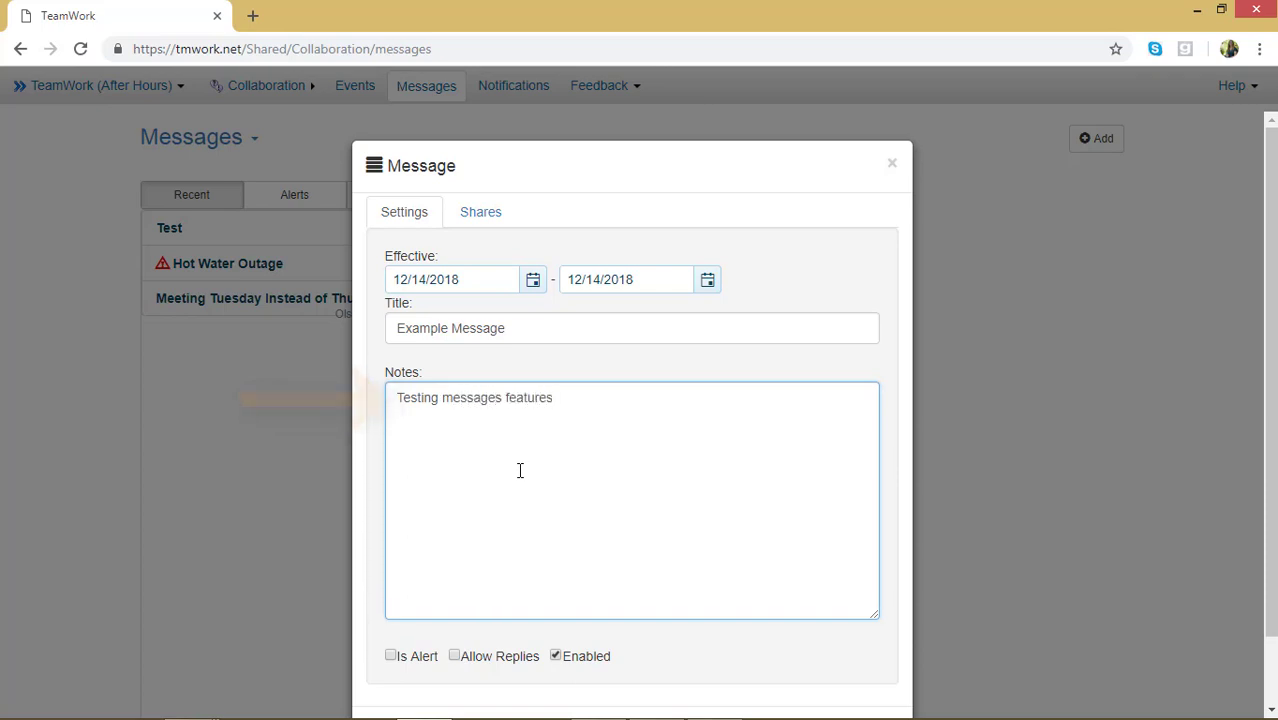
{"action": "type", "text": "."}
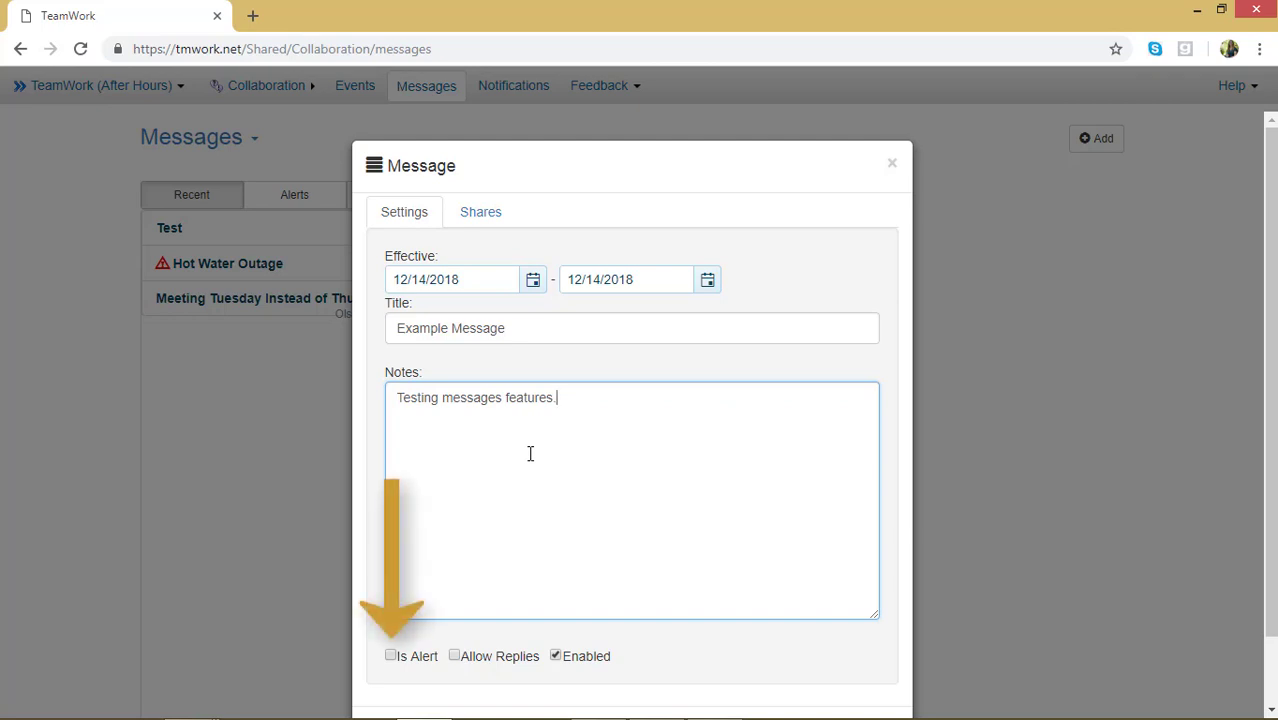
Allow replies to the message without marking it as an alert, and save it
{"action": "left_click", "coordinate": [391, 656]}
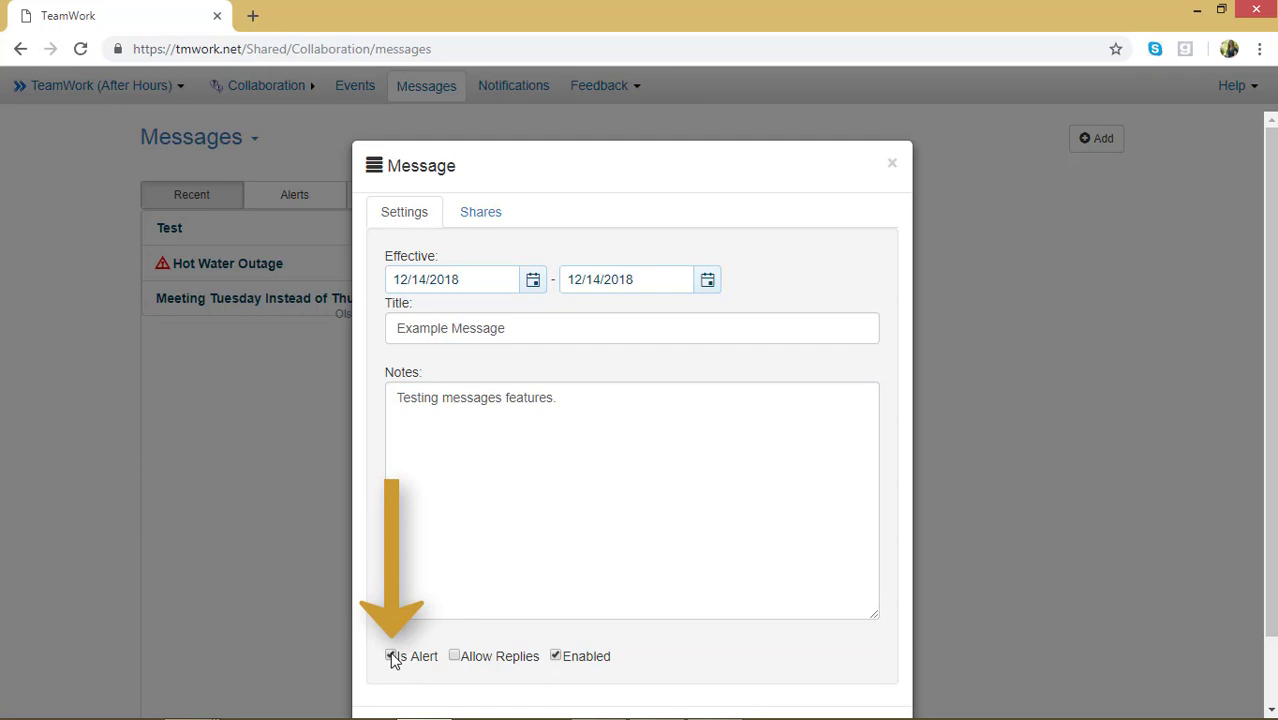
{"action": "left_click", "coordinate": [391, 656]}
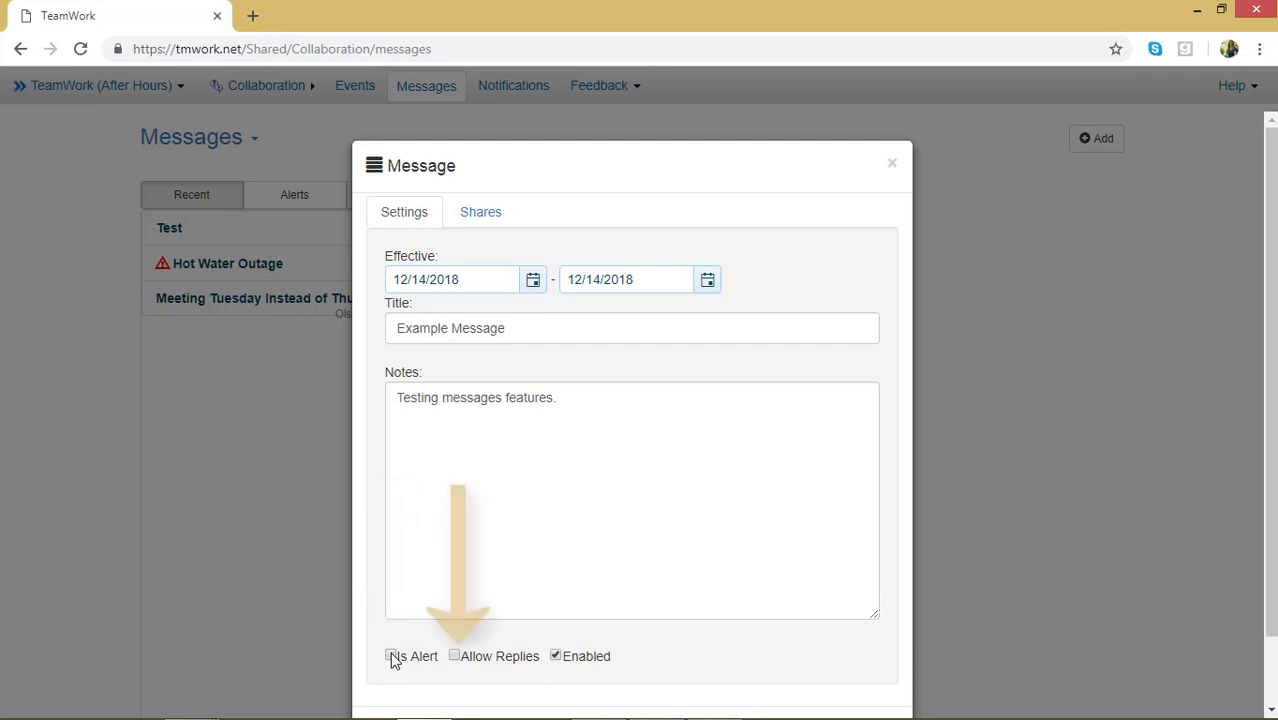
{"action": "left_click", "coordinate": [453, 661]}
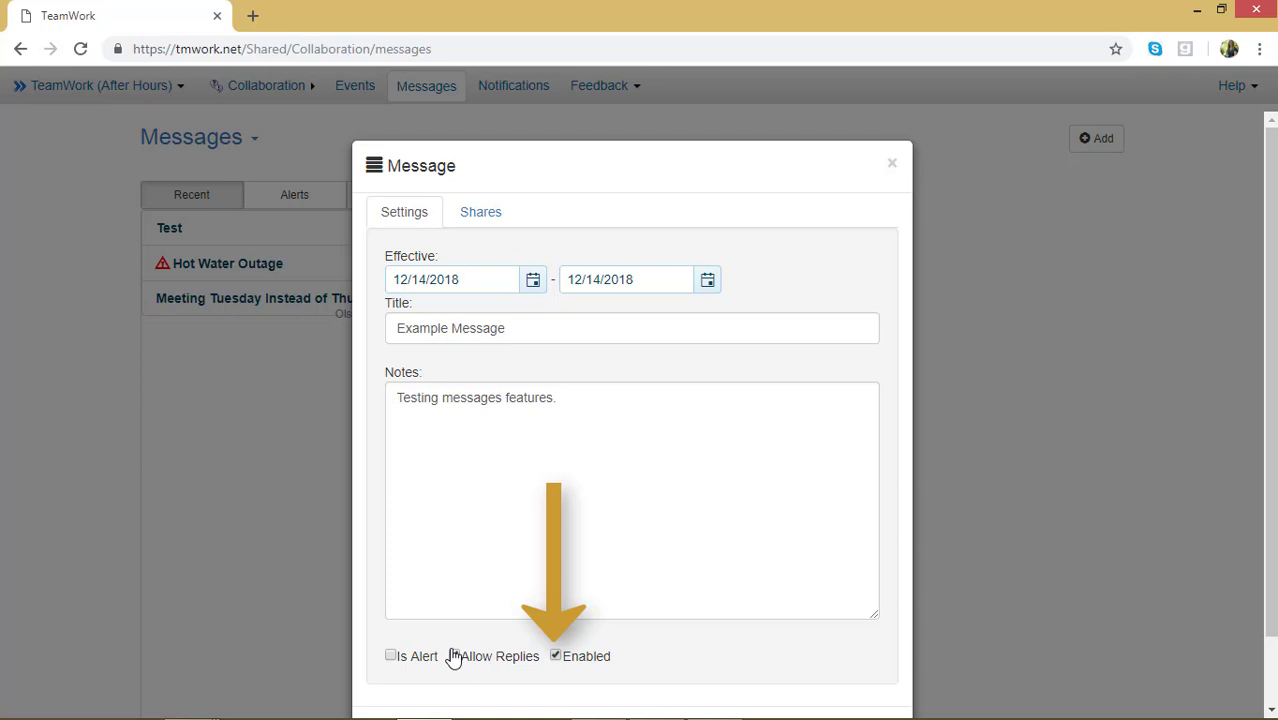
{"action": "left_click", "coordinate": [453, 656]}
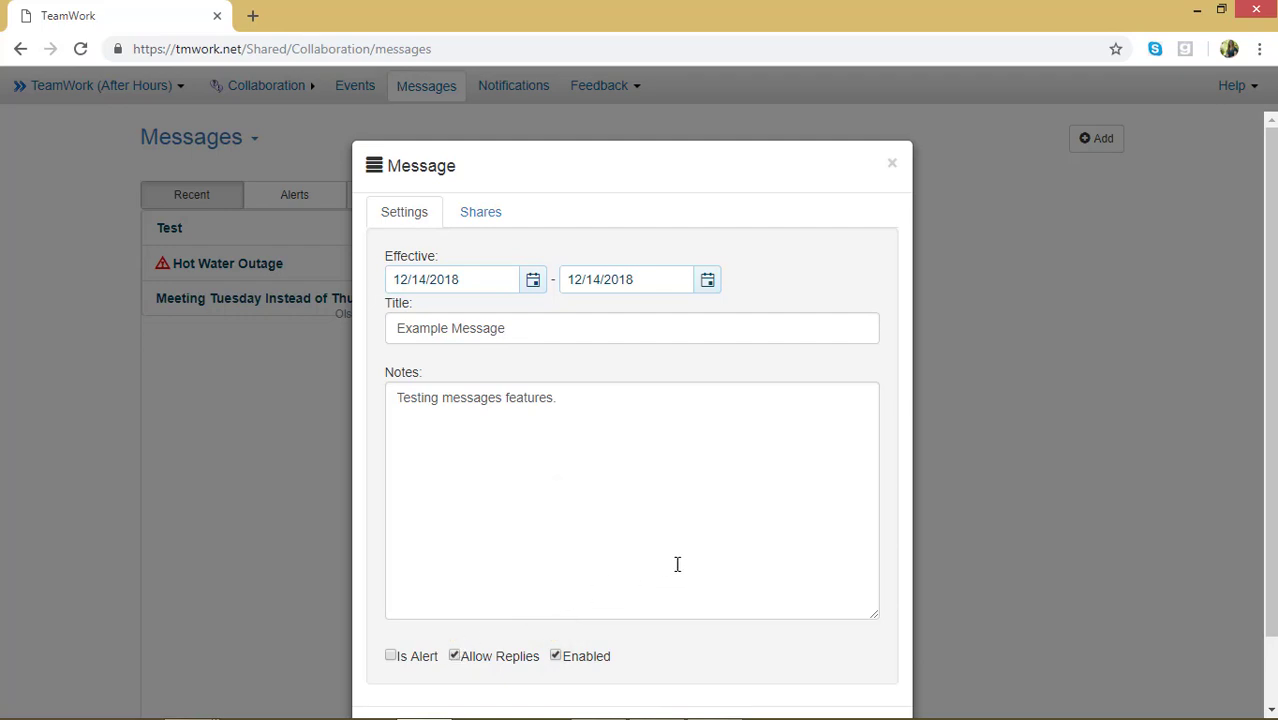
{"action": "scroll", "coordinate": [677, 564], "scroll_direction": "down", "scroll_amount": 2}
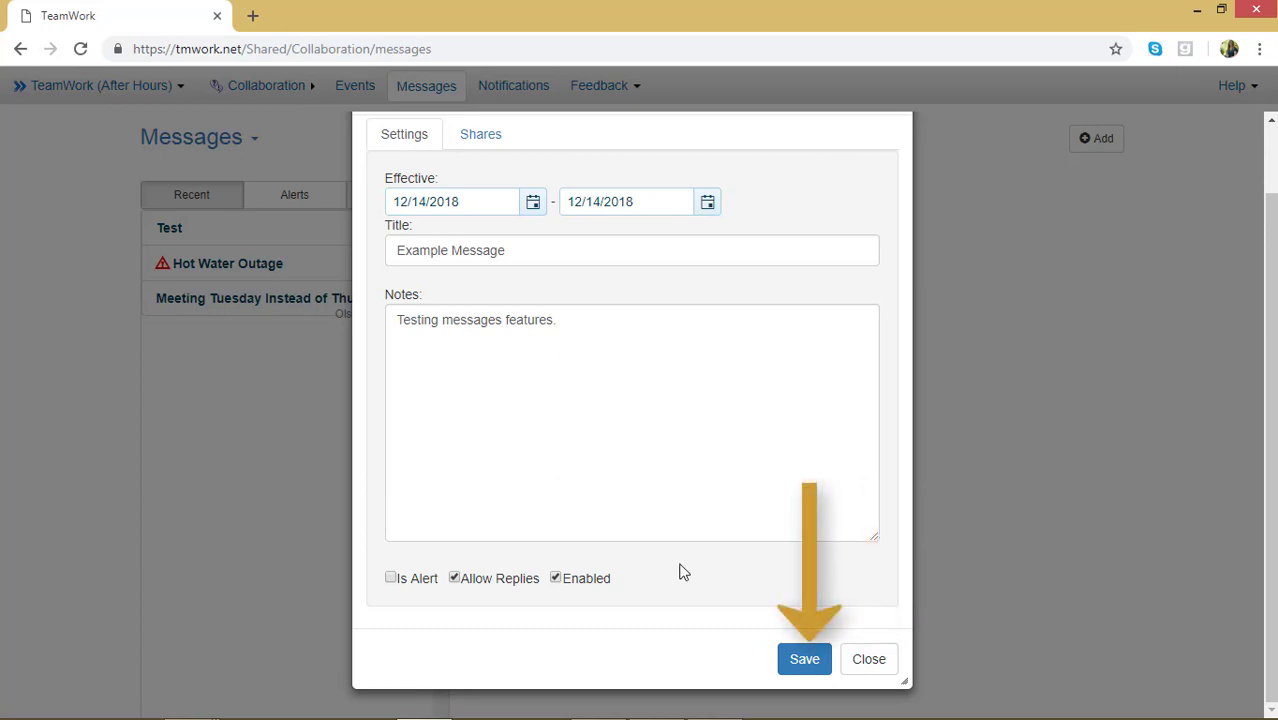
{"action": "left_click", "coordinate": [790, 664]}
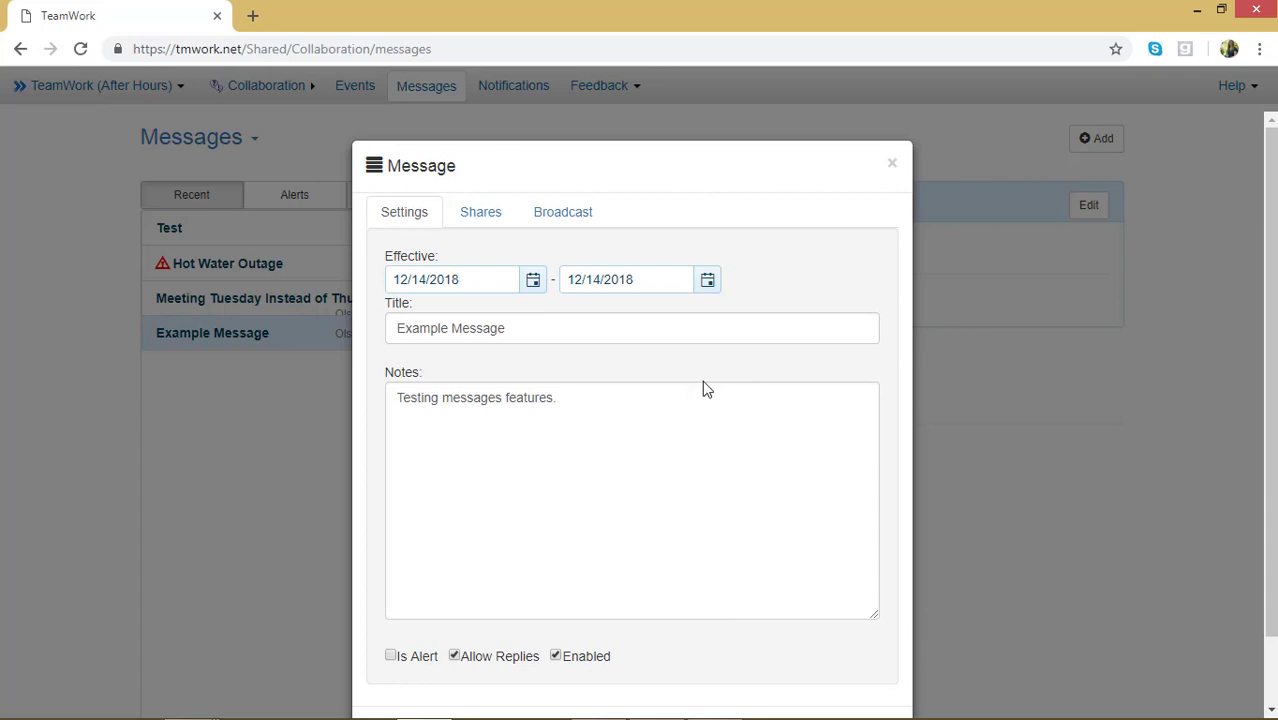
List the possible share recipients for the message by Individual with Employee
{"action": "left_click", "coordinate": [482, 216]}
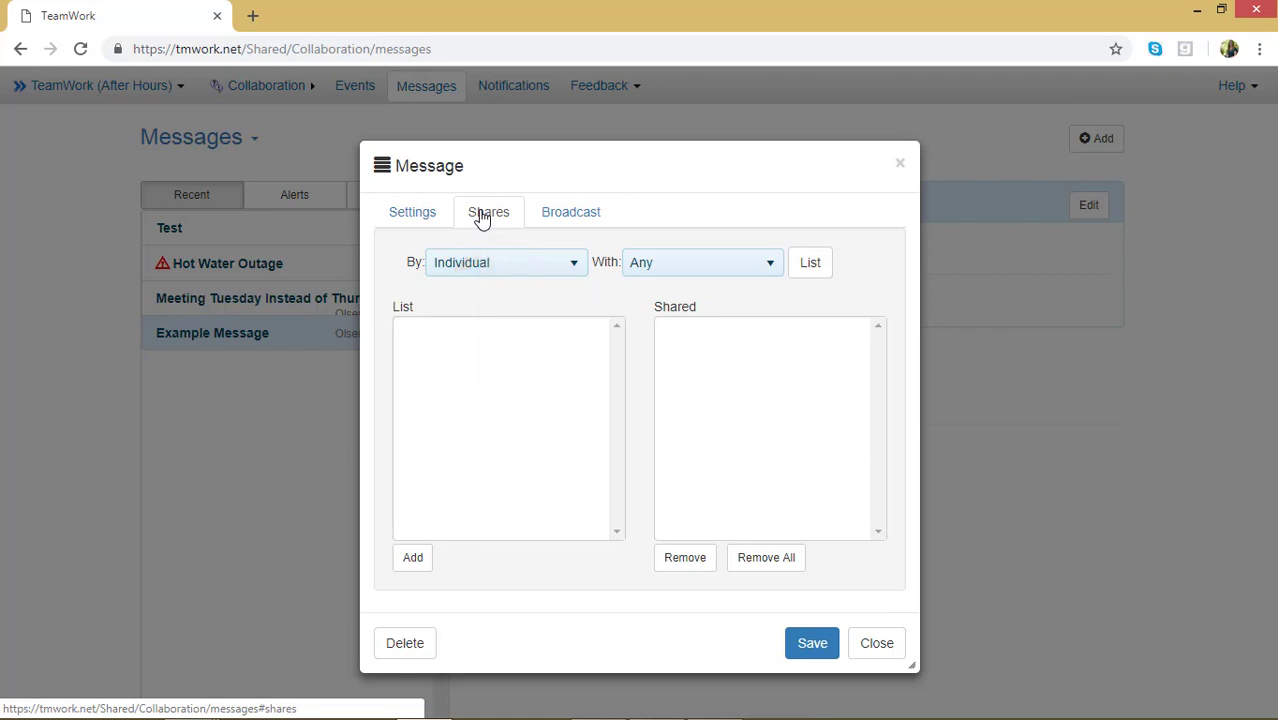
{"action": "left_click", "coordinate": [577, 262]}
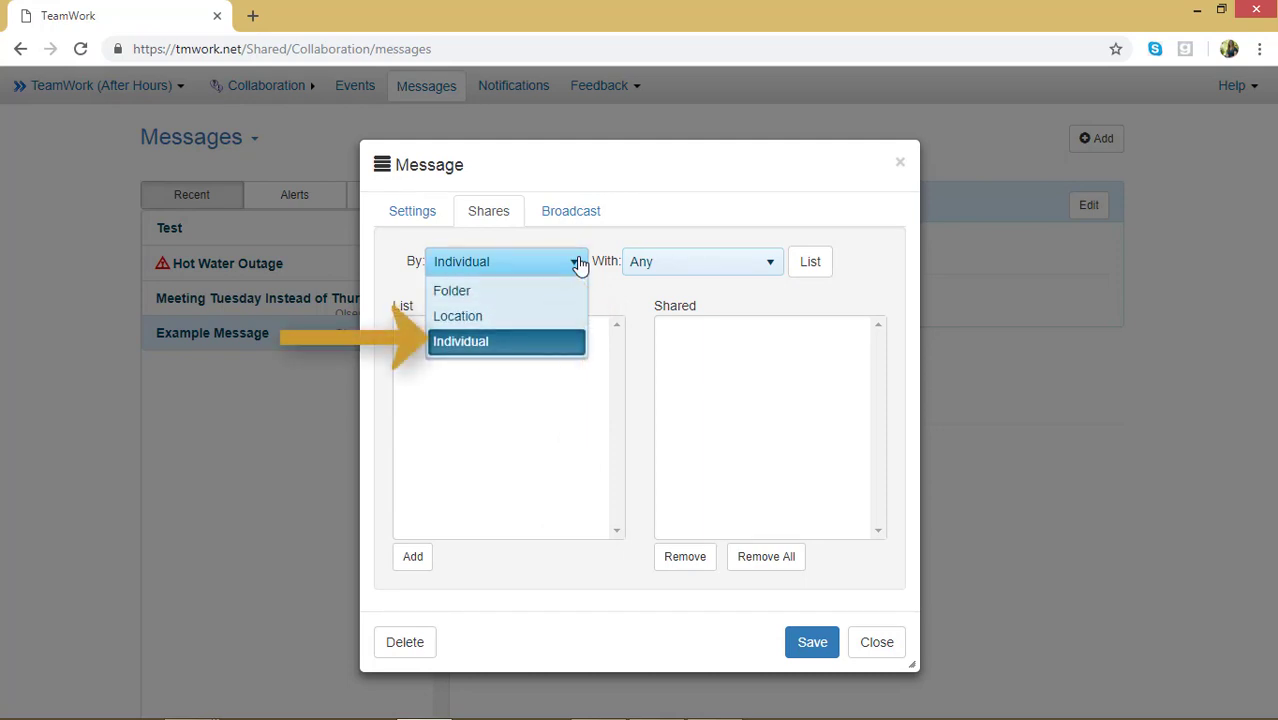
{"action": "left_click", "coordinate": [500, 345]}
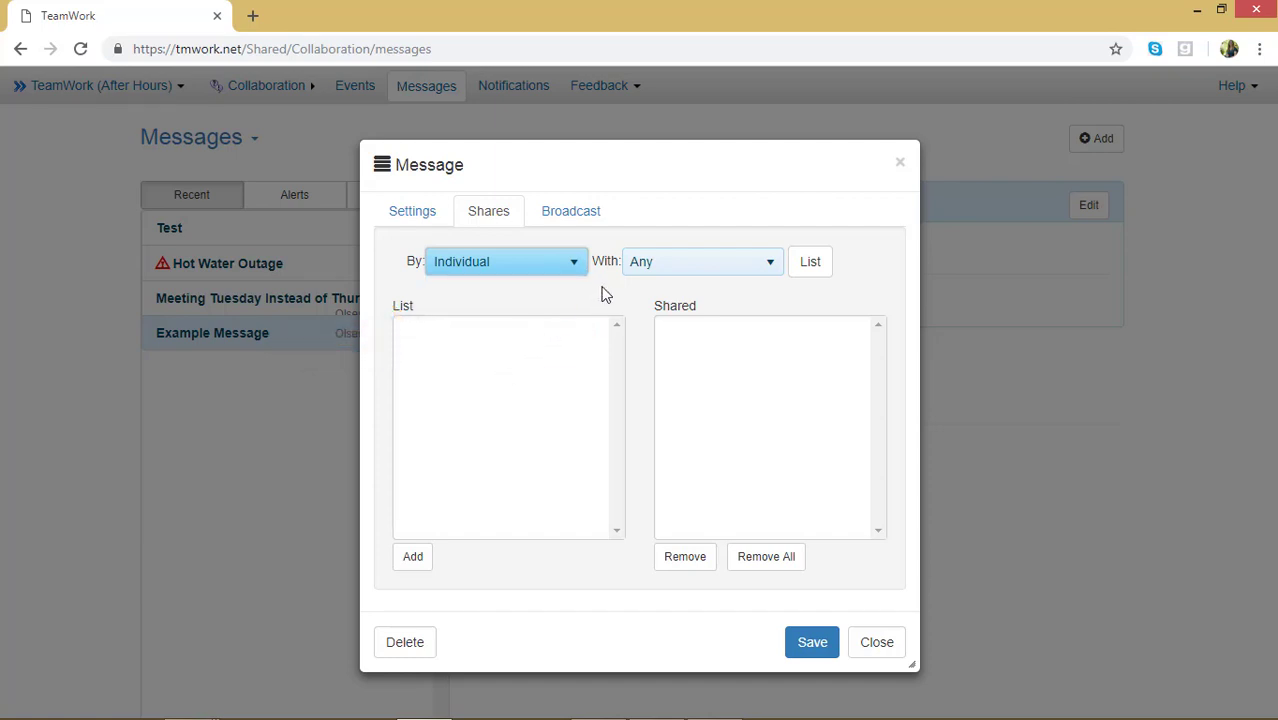
{"action": "left_click", "coordinate": [770, 263]}
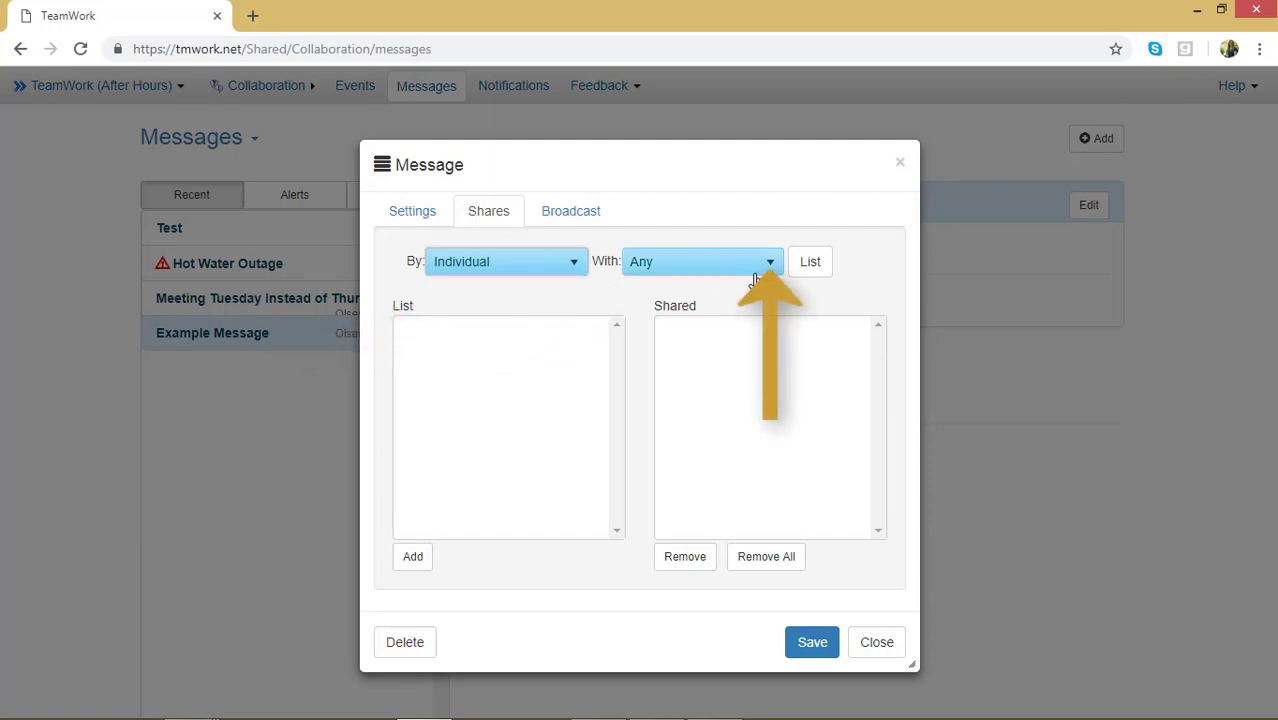
{"action": "left_click", "coordinate": [771, 268]}
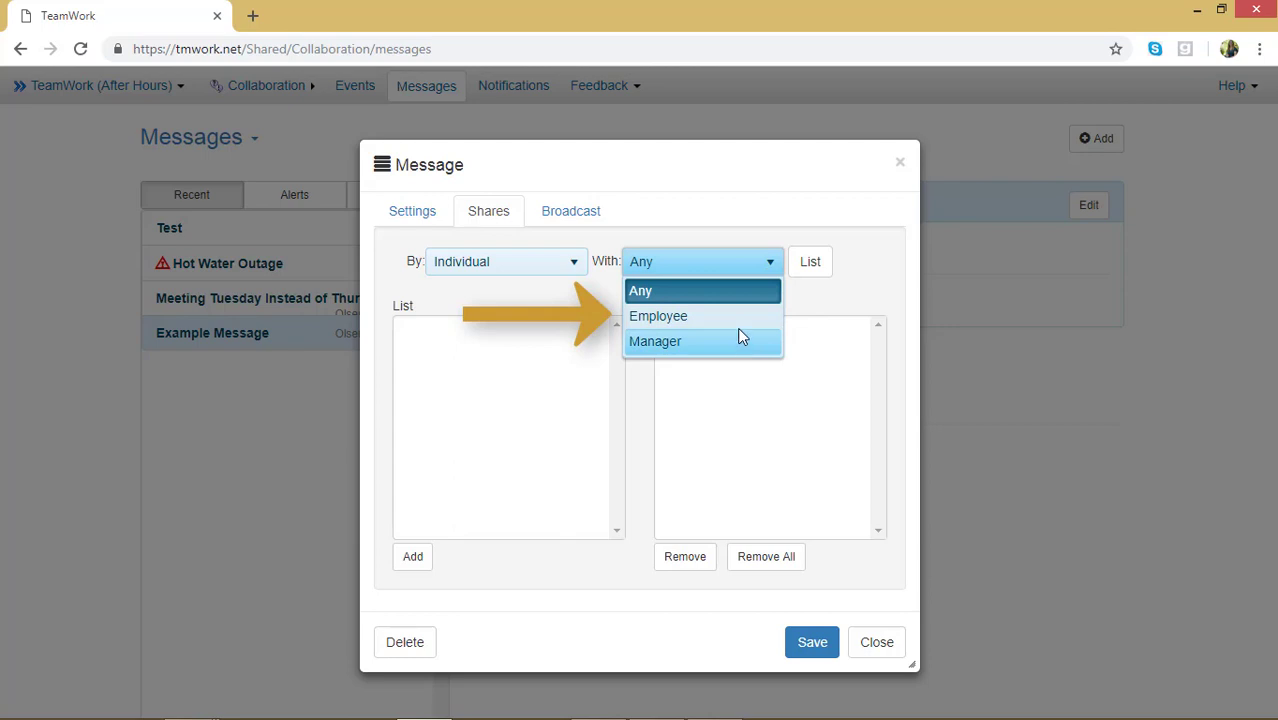
{"action": "left_click", "coordinate": [740, 316]}
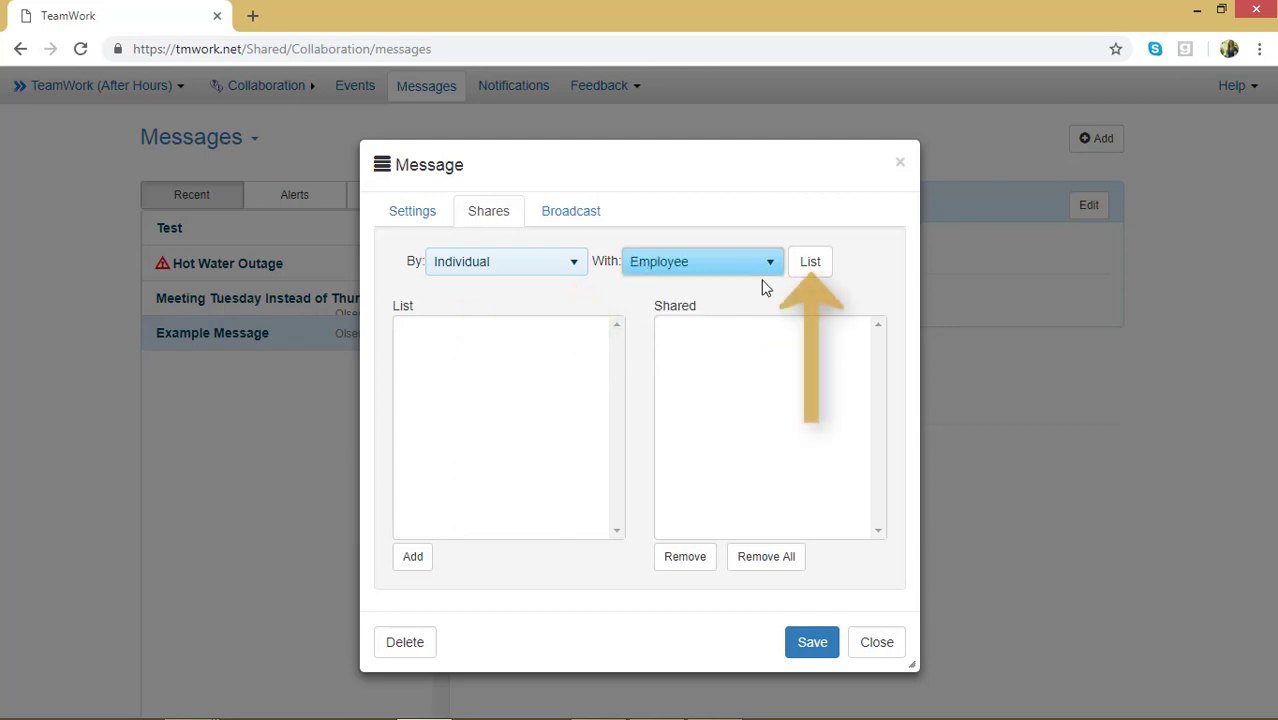
{"action": "left_click", "coordinate": [810, 260]}
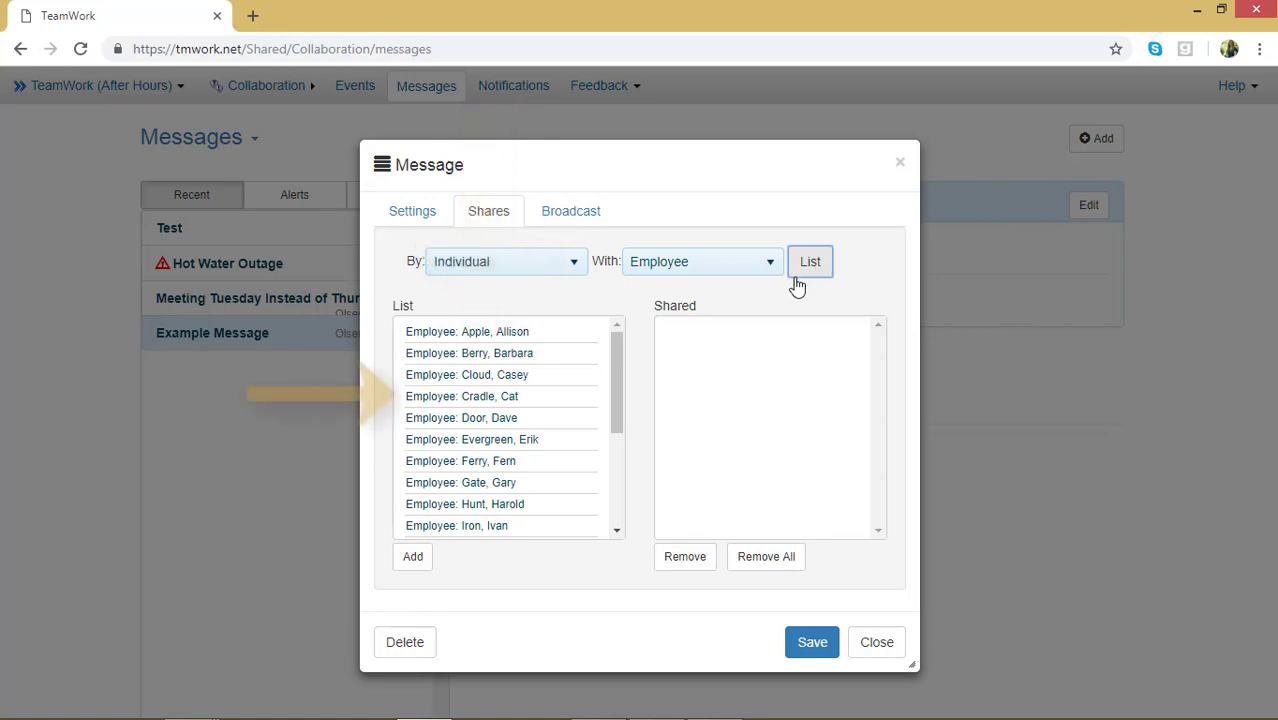
Add the fourth listed employee to the message's shares, followed by the sixth of the remaining employees
{"action": "left_click", "coordinate": [459, 404]}
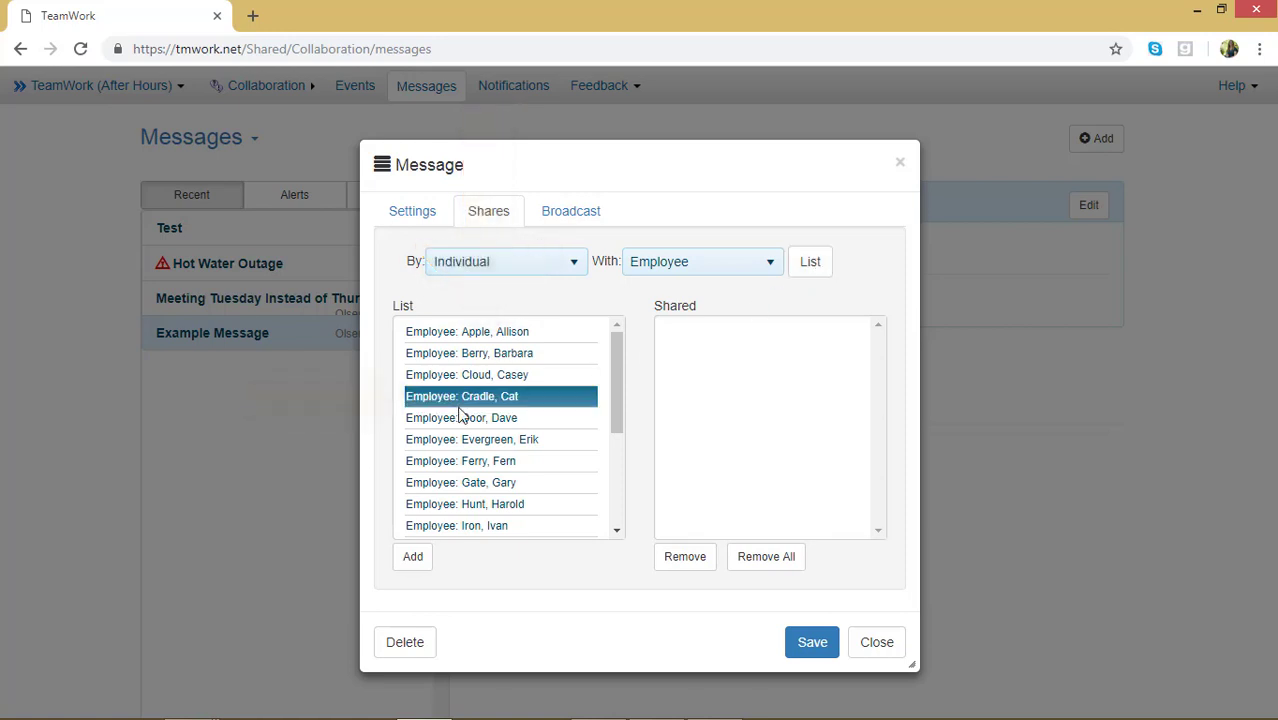
{"action": "left_click", "coordinate": [419, 561]}
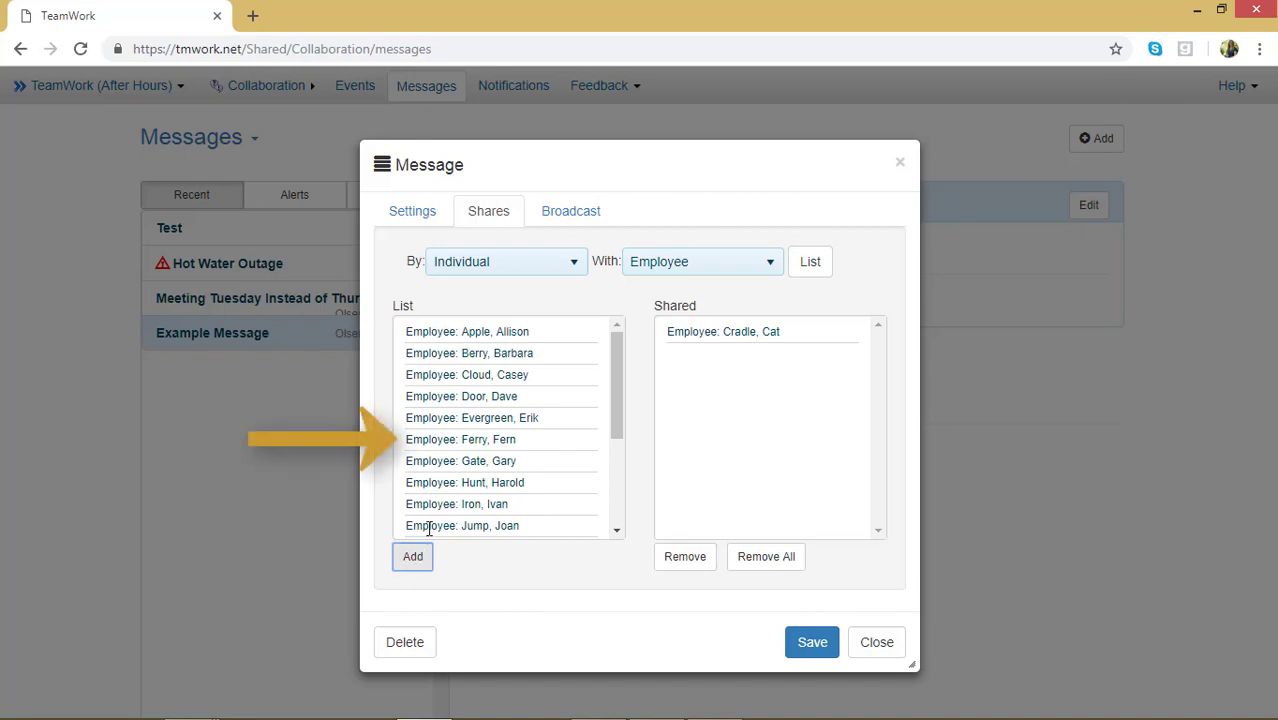
{"action": "left_click", "coordinate": [510, 440]}
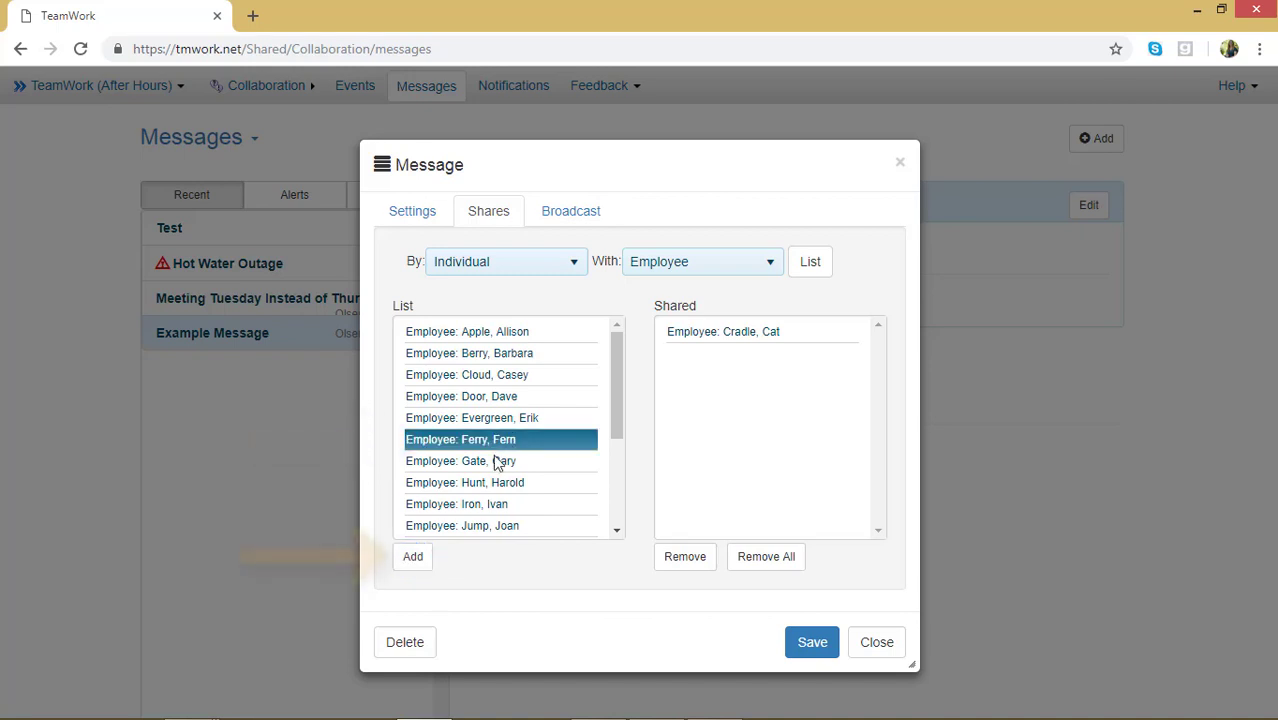
{"action": "left_click", "coordinate": [413, 557]}
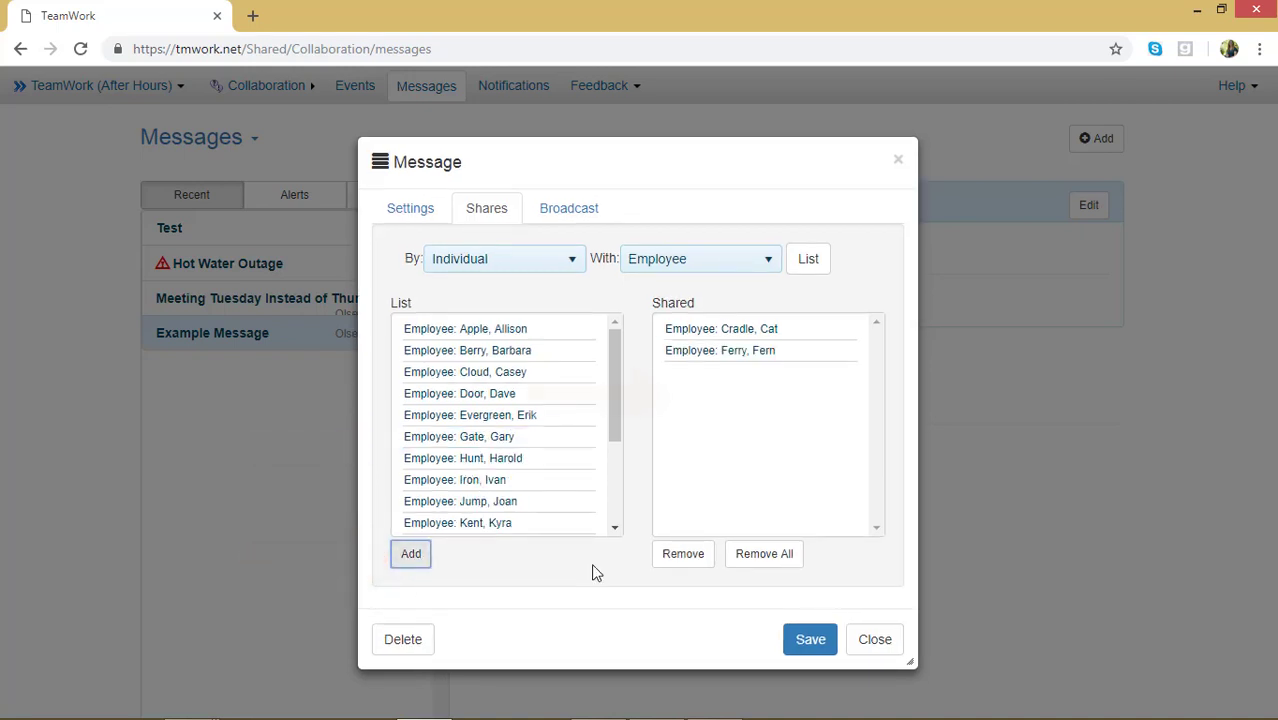
Remove the second employee from the message's shares and clear all remaining shares
{"action": "left_click", "coordinate": [743, 350]}
{"action": "left_click", "coordinate": [685, 560]}
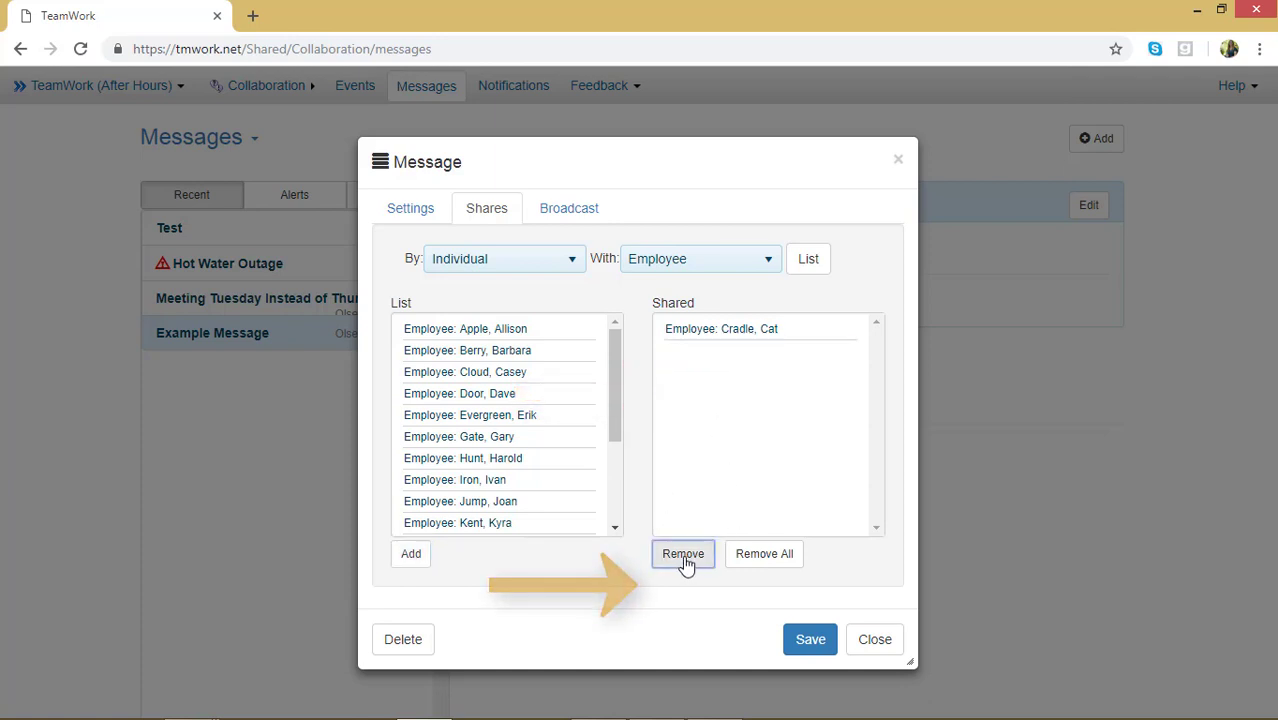
{"action": "left_click", "coordinate": [768, 568]}
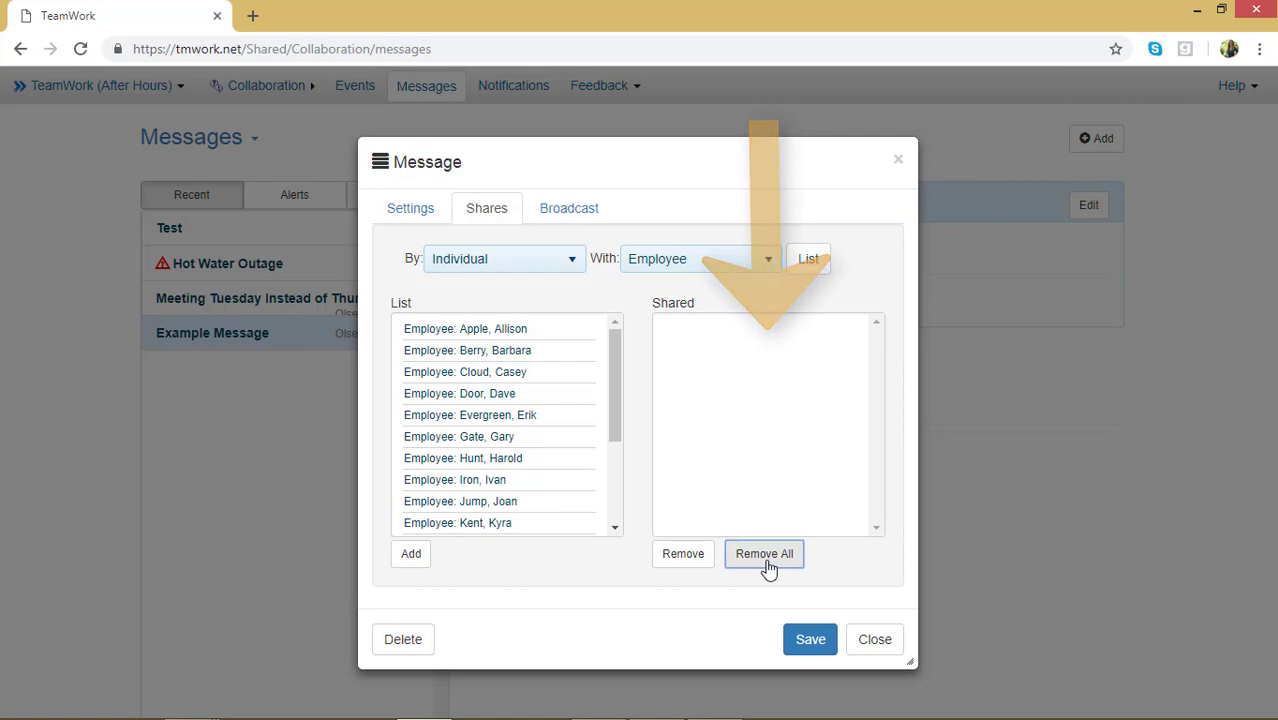
Share the message with the first employee in the list and save the message
{"action": "left_click", "coordinate": [479, 330]}
{"action": "left_click", "coordinate": [415, 556]}
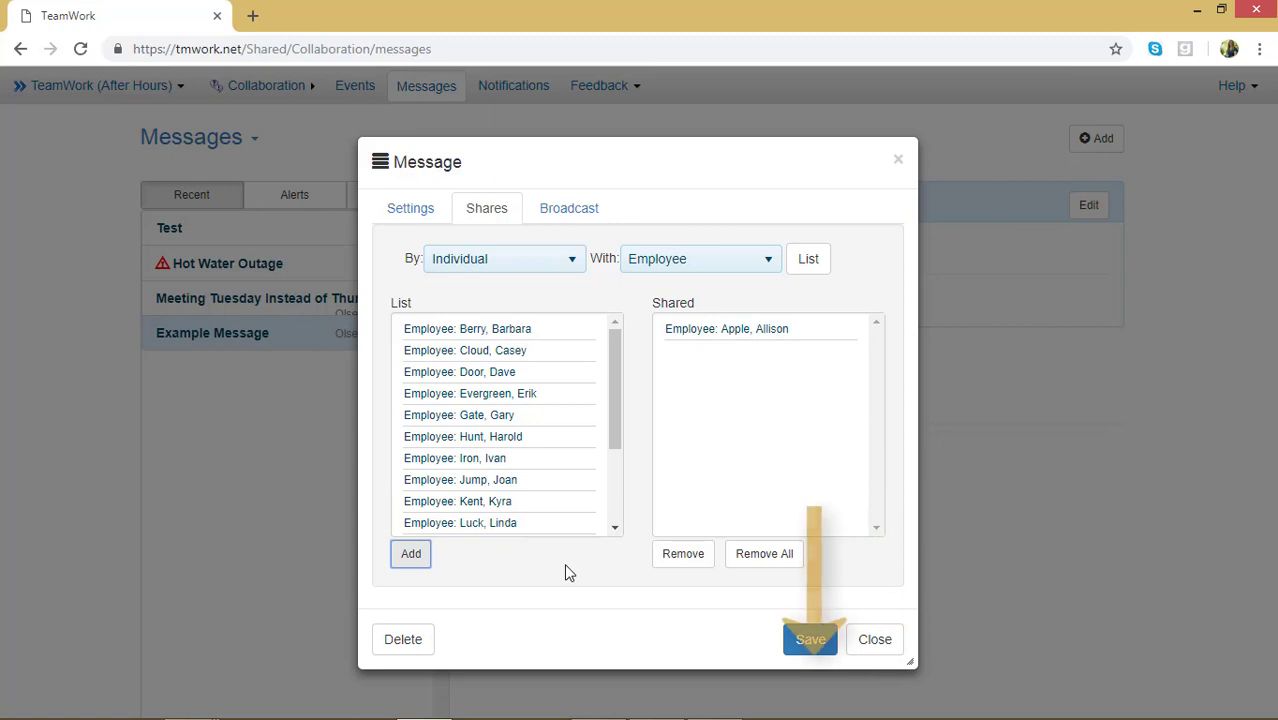
{"action": "left_click", "coordinate": [807, 645]}
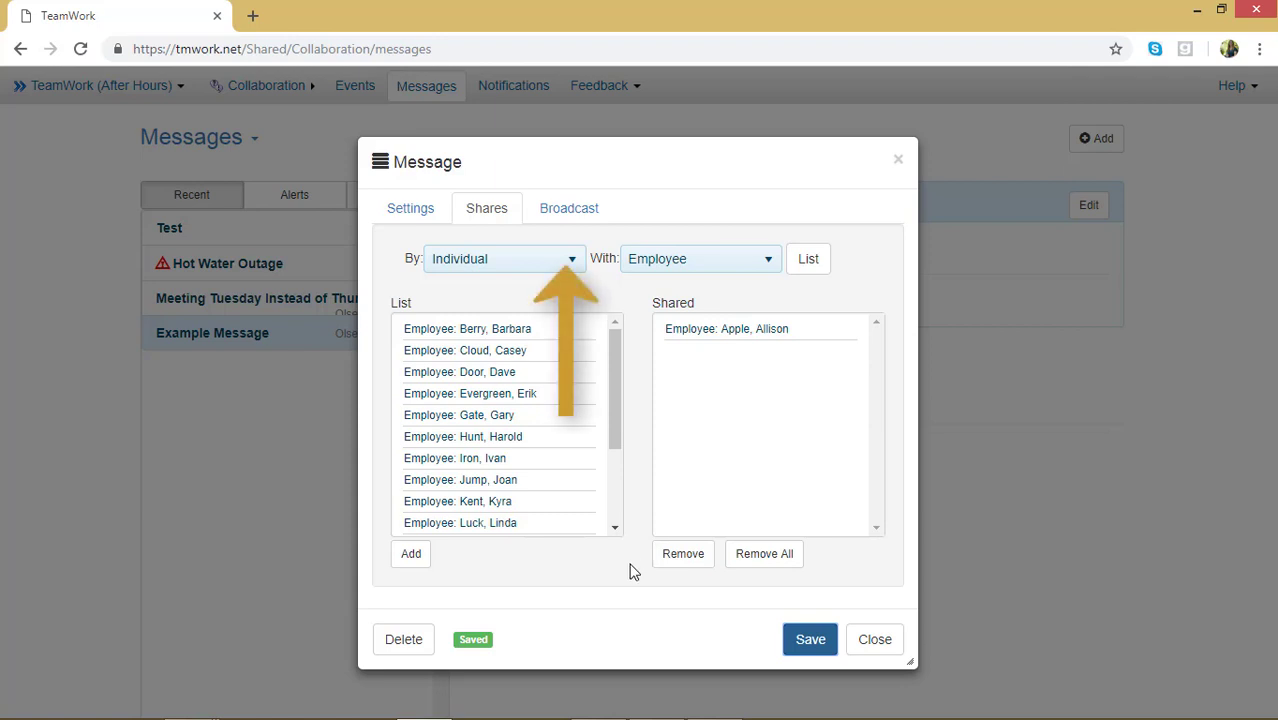
Broadcast Example Message by email to everyone with share access and close the message dialog
{"action": "left_click", "coordinate": [567, 210]}
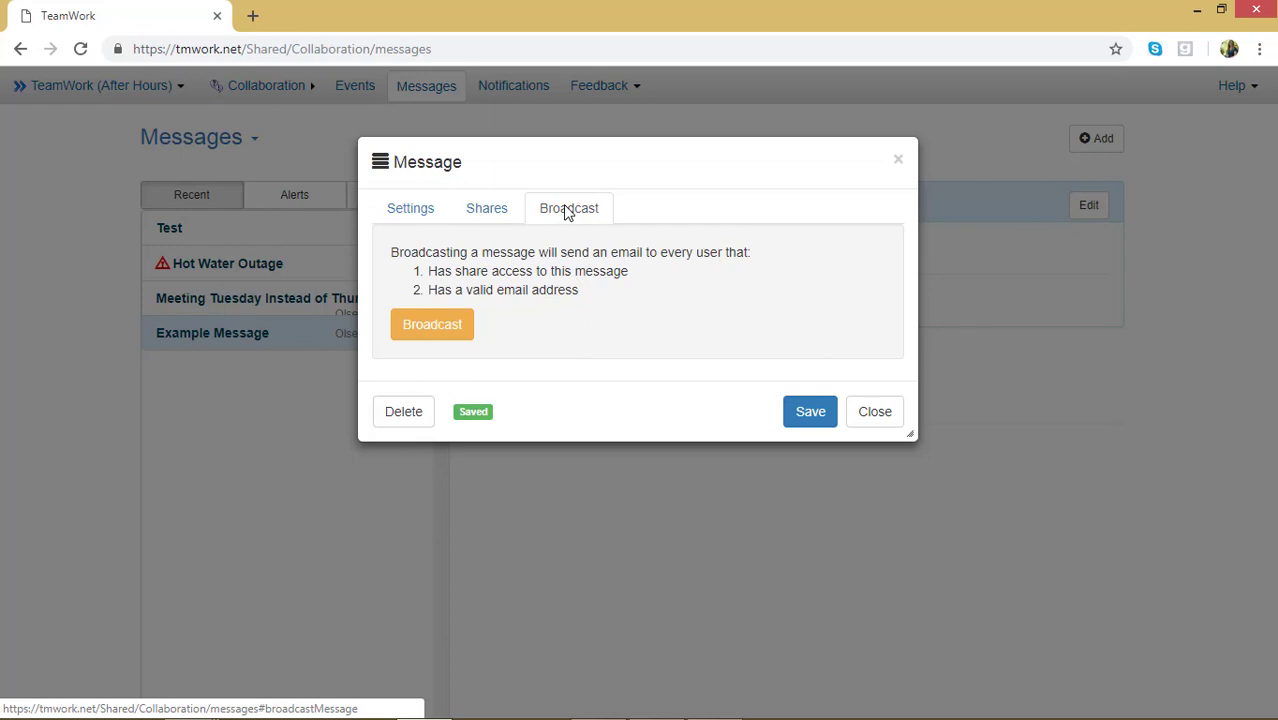
{"action": "left_click", "coordinate": [884, 418]}
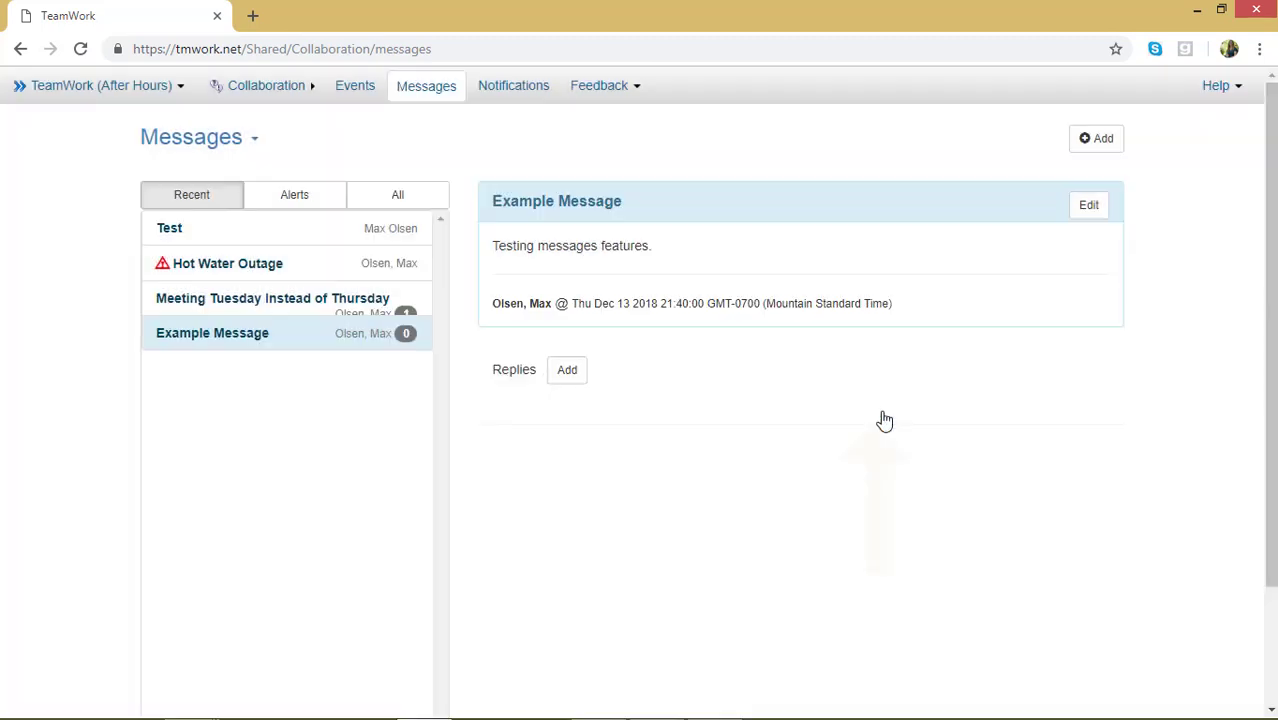
{"action": "left_click", "coordinate": [1080, 205]}
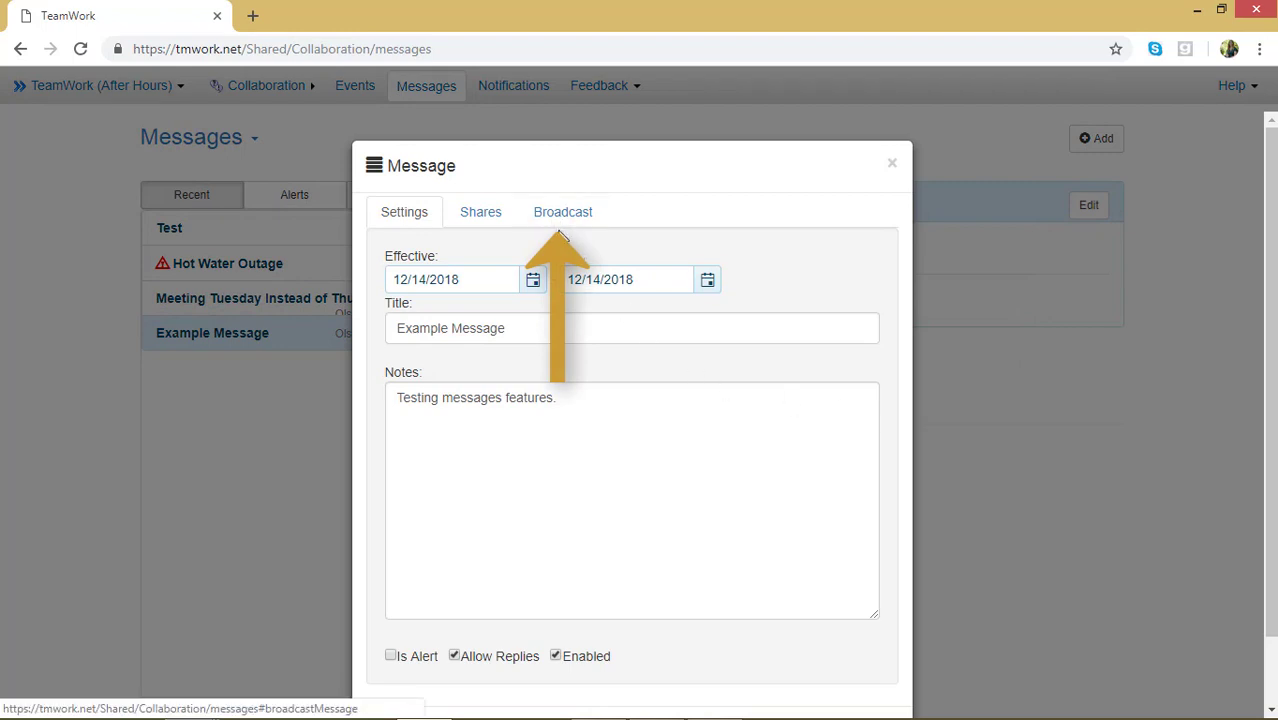
{"action": "left_click", "coordinate": [563, 214]}
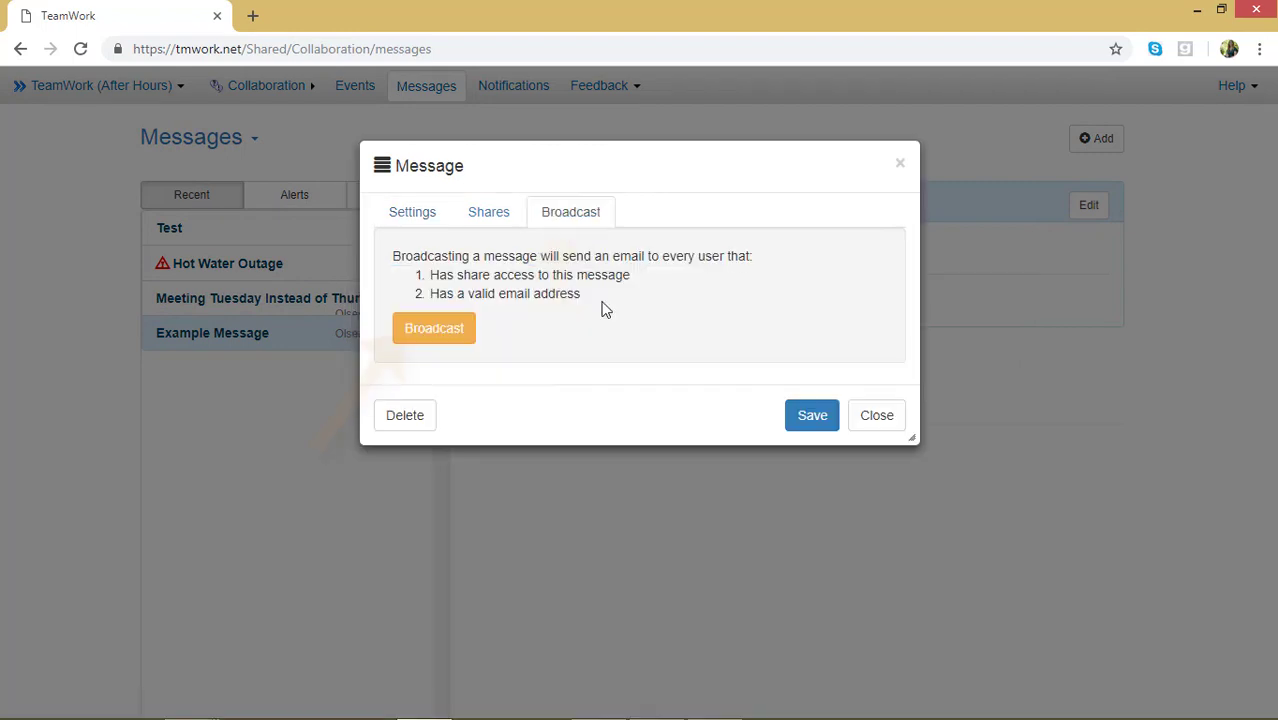
{"action": "left_click", "coordinate": [442, 332]}
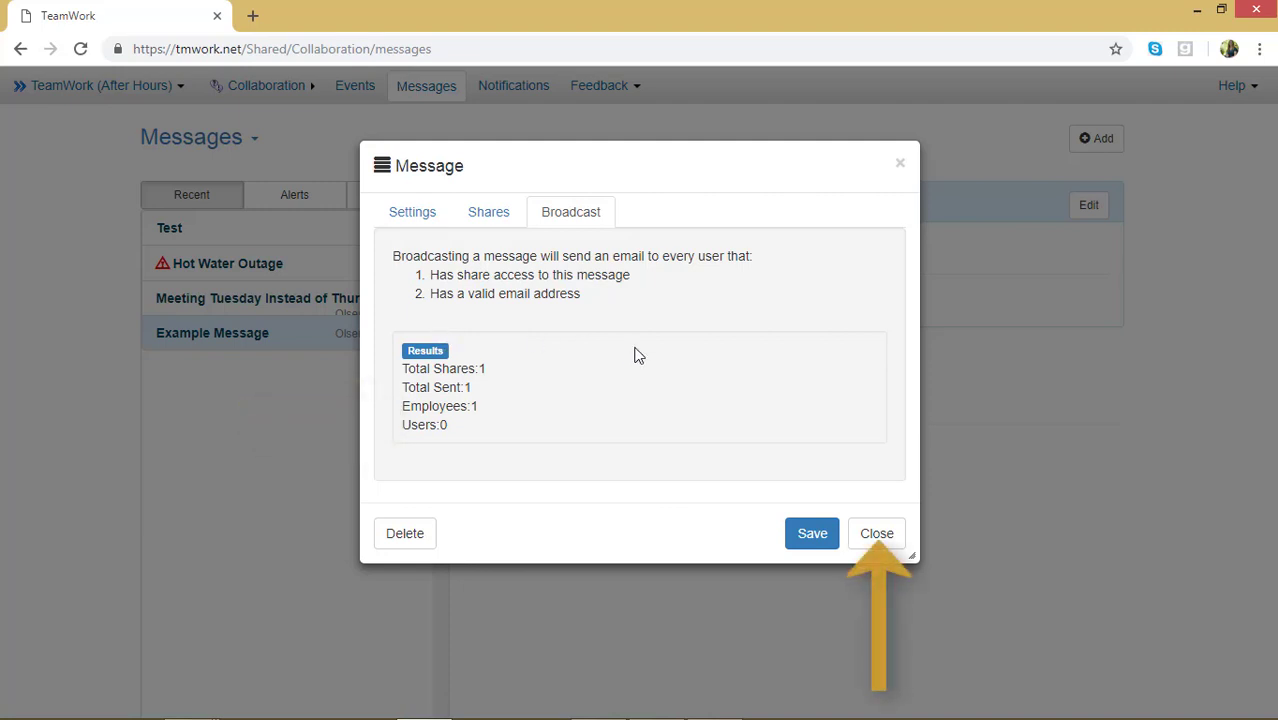
{"action": "left_click", "coordinate": [895, 540]}
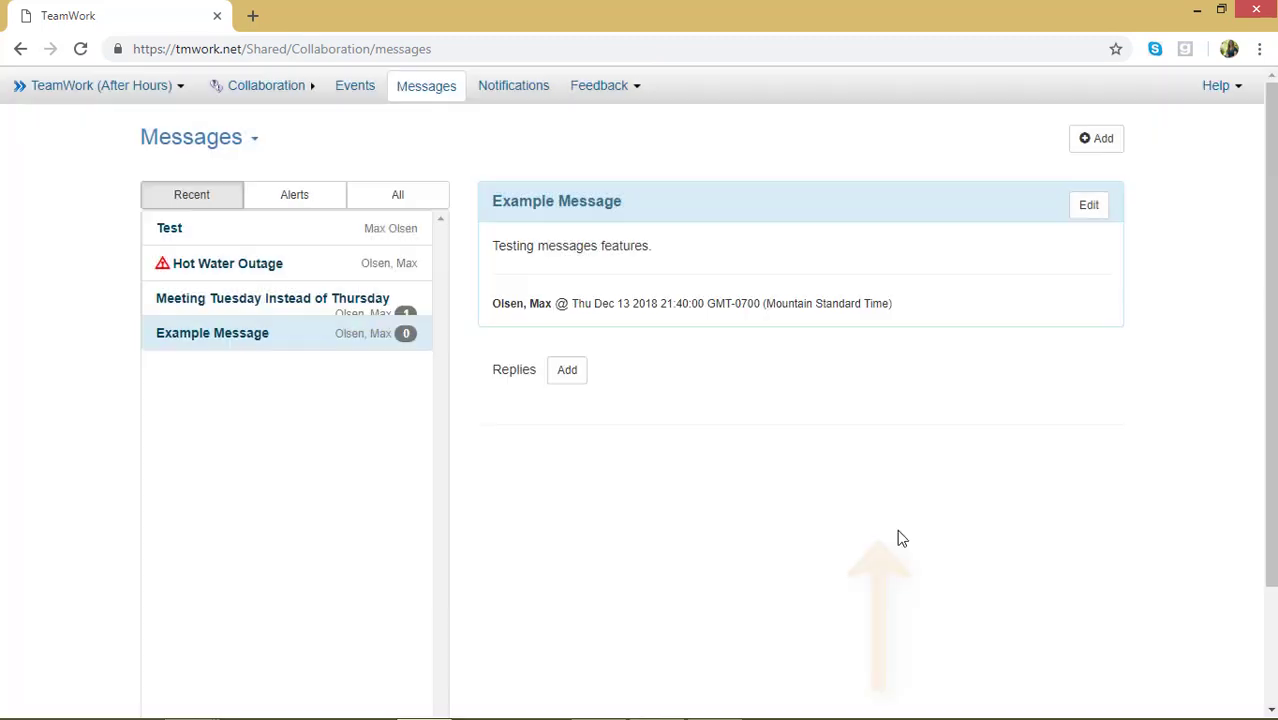